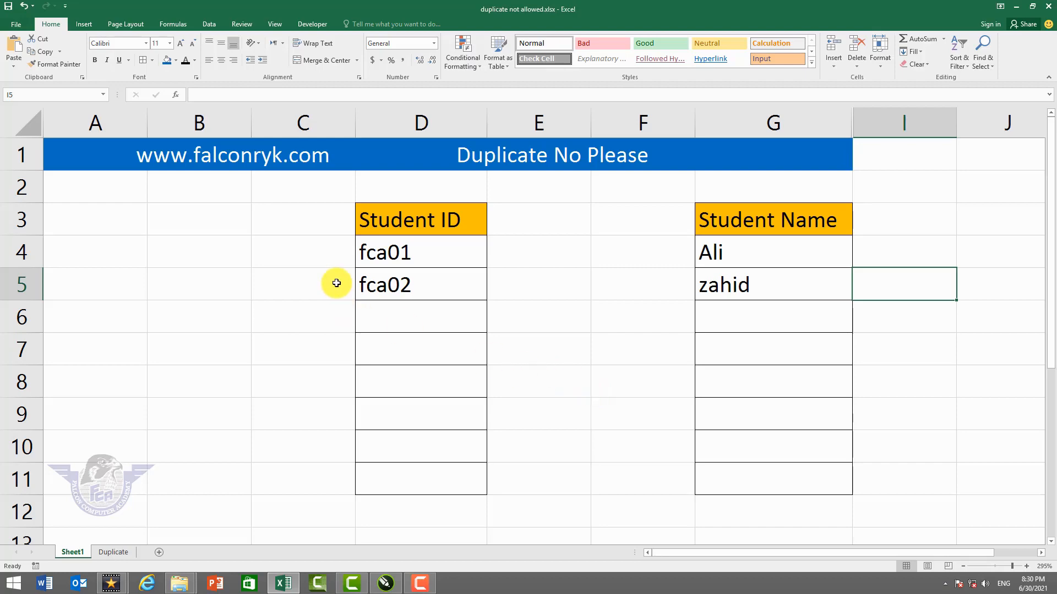
Add the student ID fca03 in cell D6 of the Student ID list
left_click(413, 311)
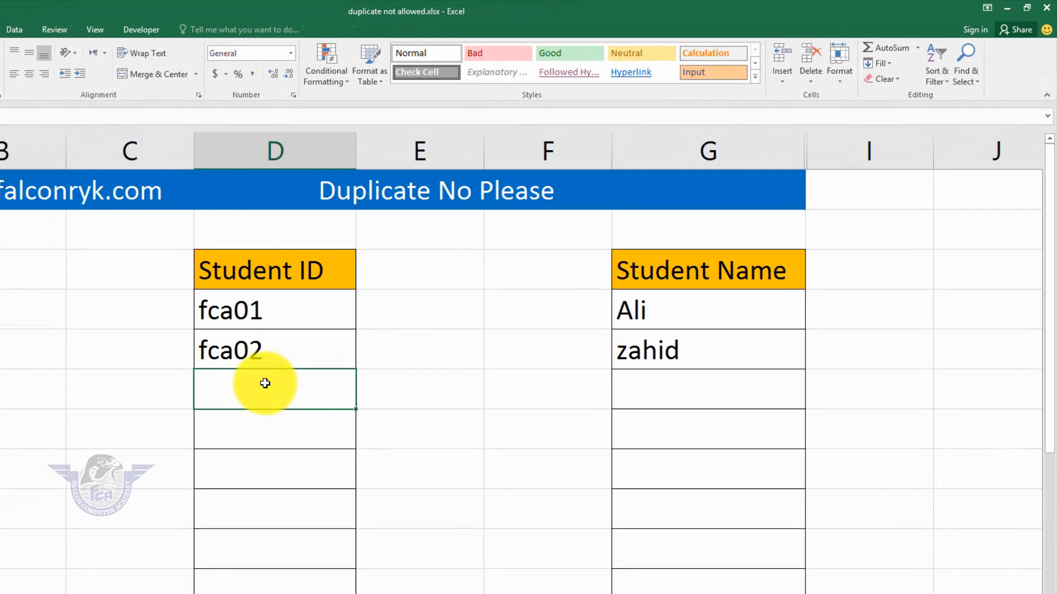
type("fca03")
key("Return")
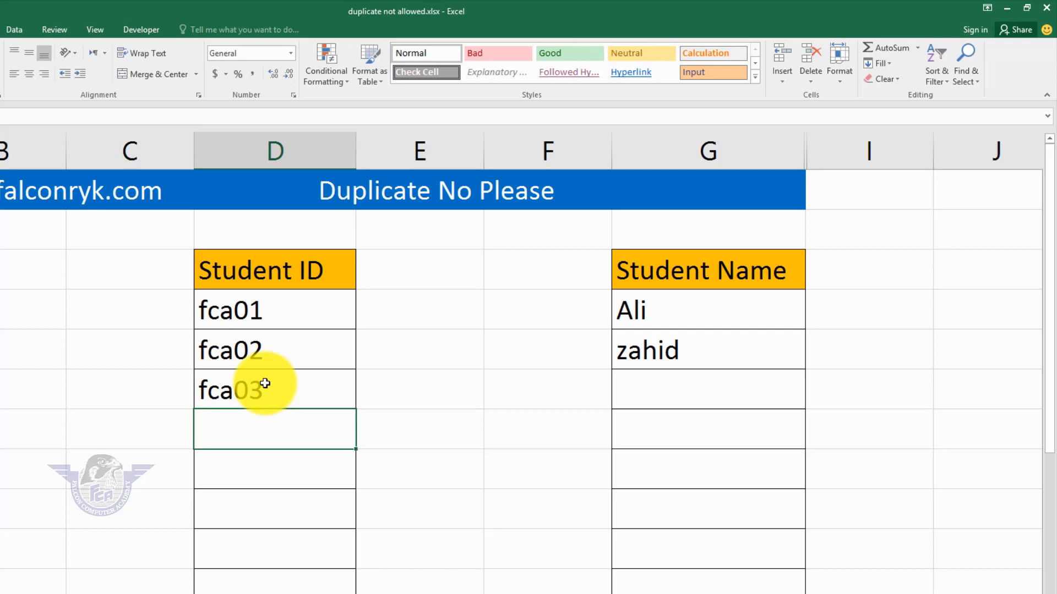
Try to enter the existing ID fca02 a second time in cell D7, and cancel the entry
type("fca")
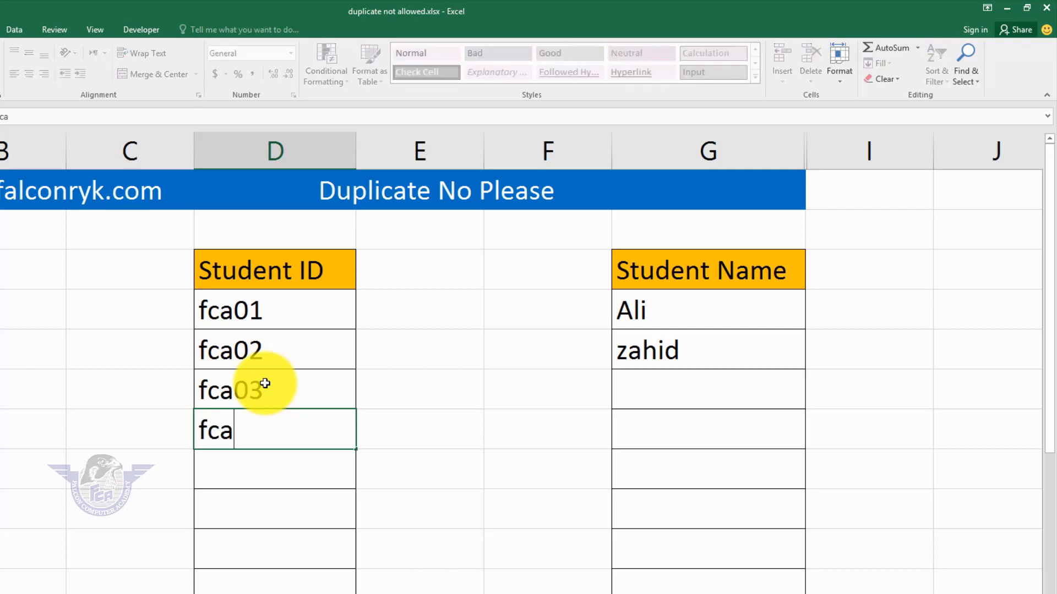
type("02")
key("Return")
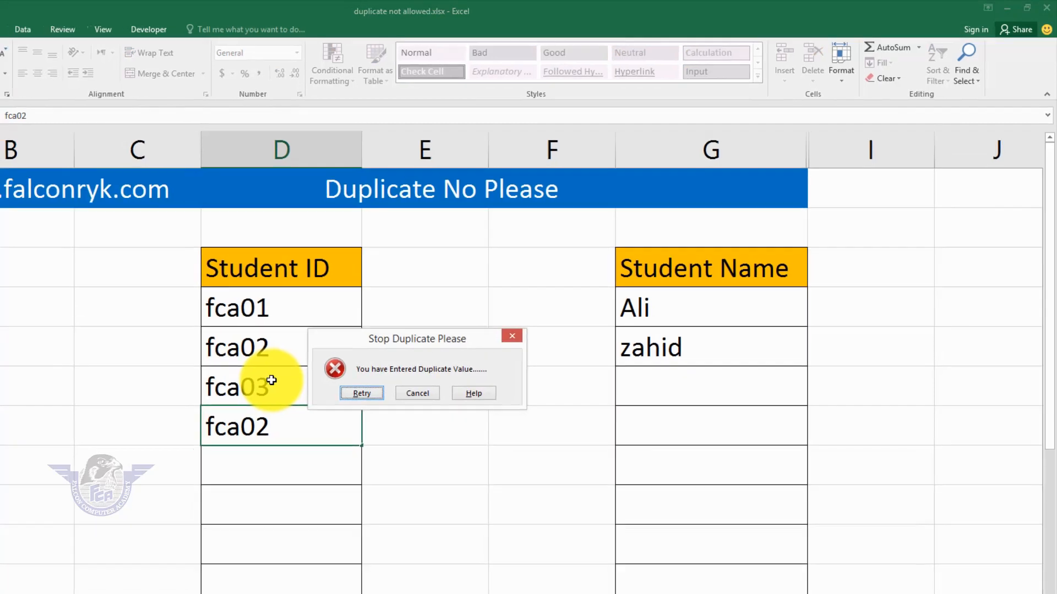
key("Escape")
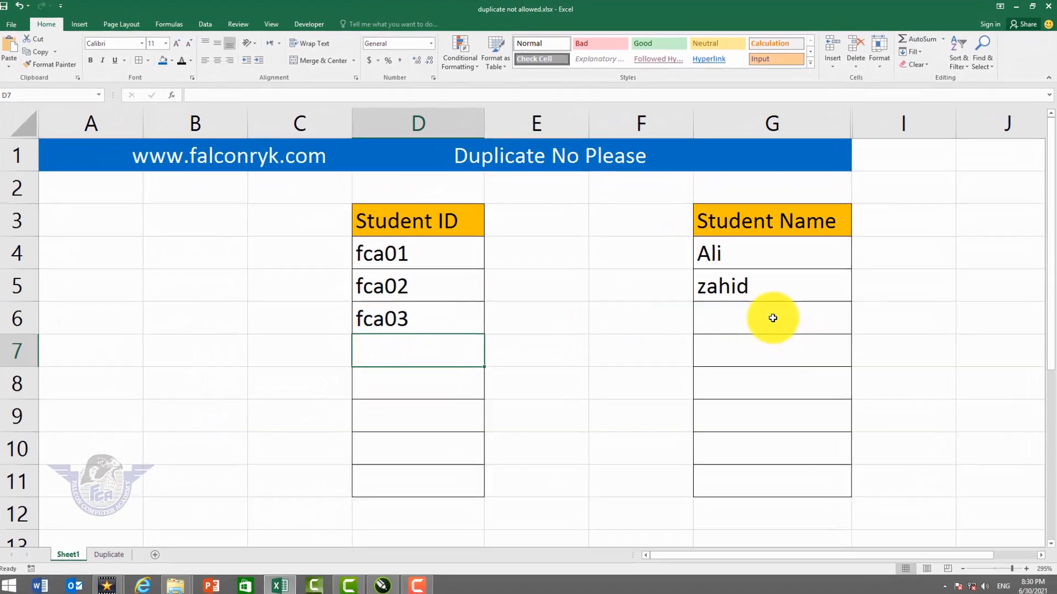
Add a third student's name in cell G6 of the Student Name list
left_click(771, 316)
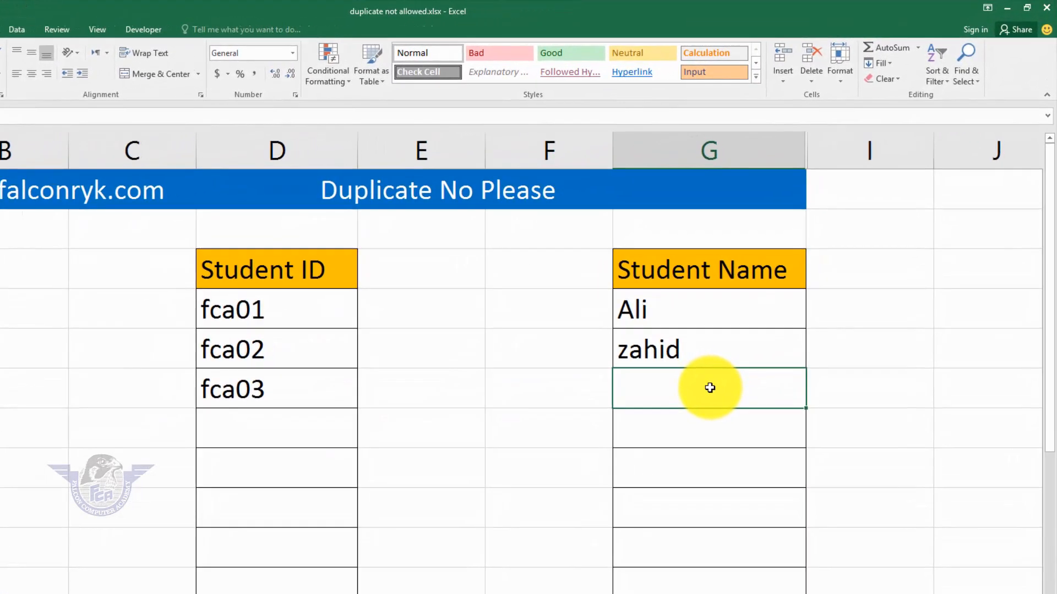
type("Gopal")
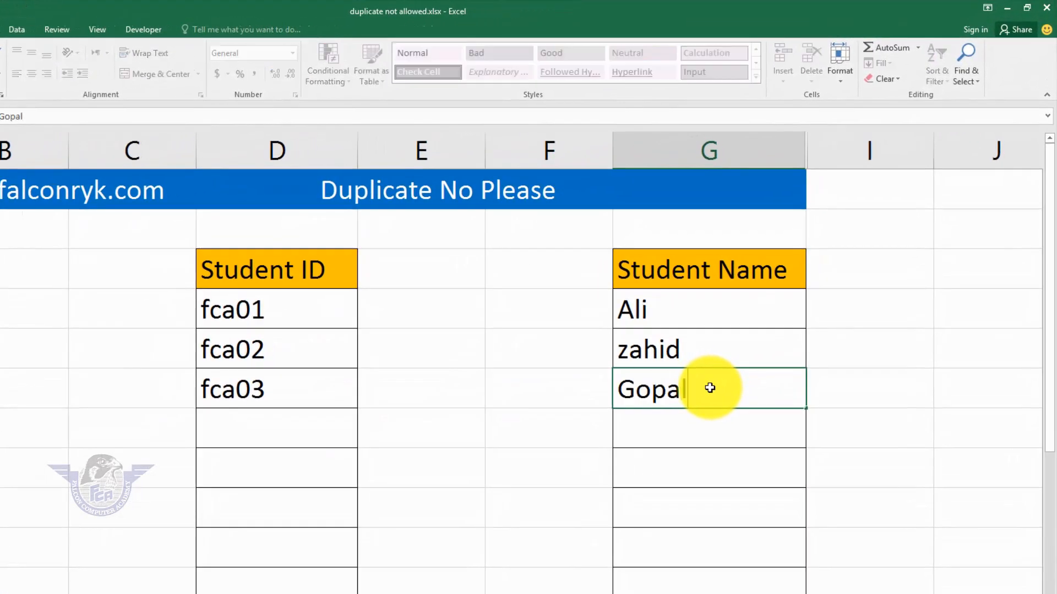
key("Return")
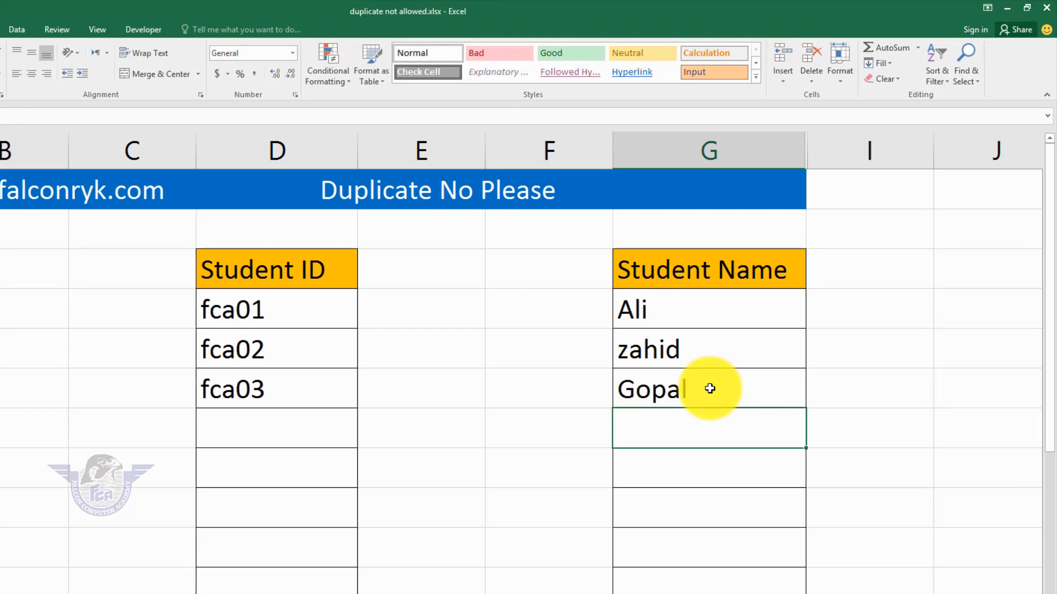
Try to enter the first student's name a second time in cell G7, and cancel the entry
type("ali")
key("Return")
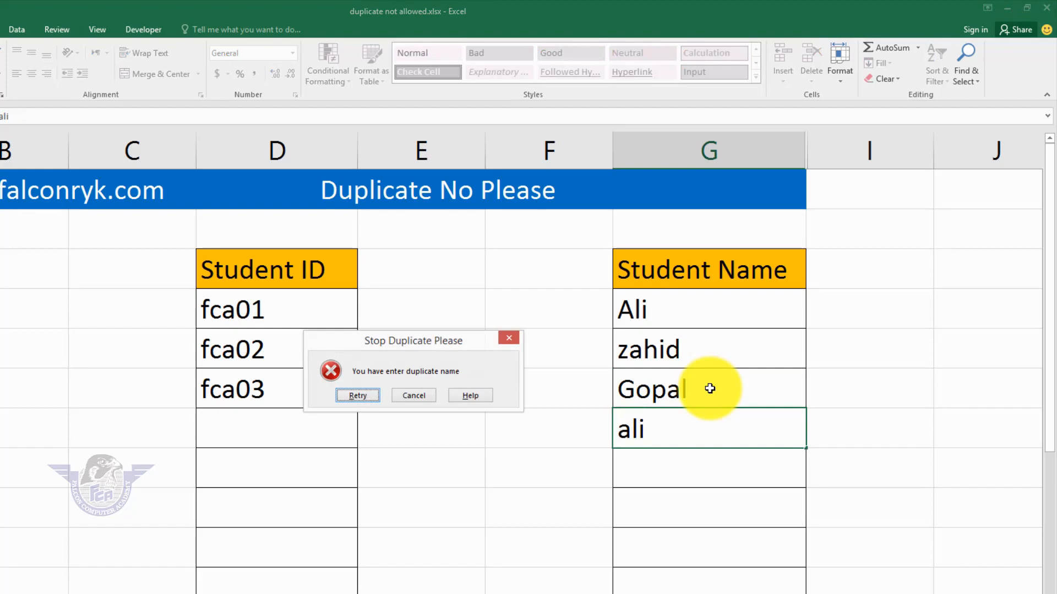
key("Escape")
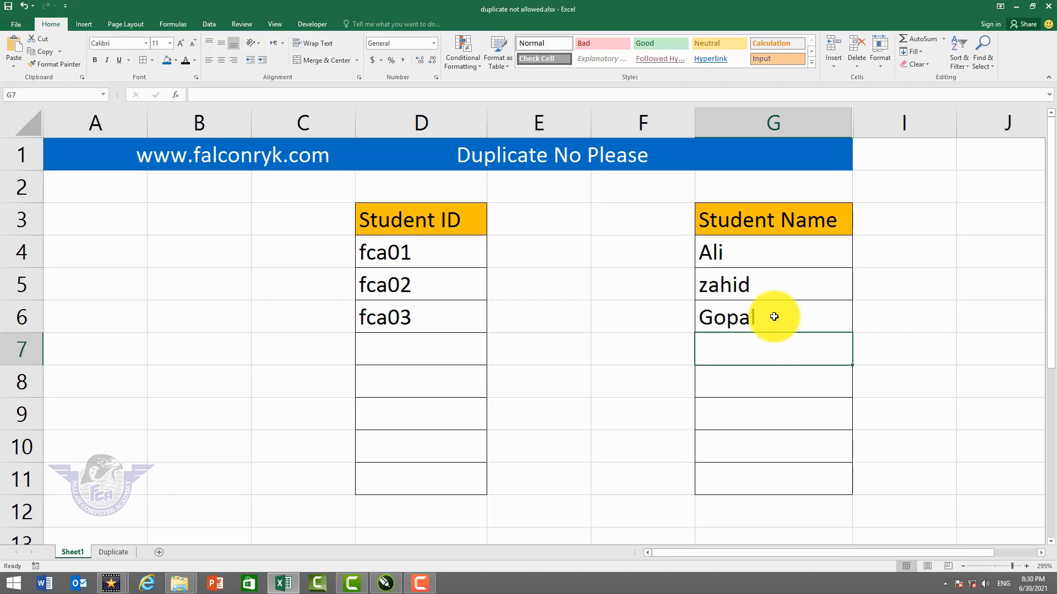
Switch to the Duplicate sheet and select the Student ID range D4:D11
left_click(113, 553)
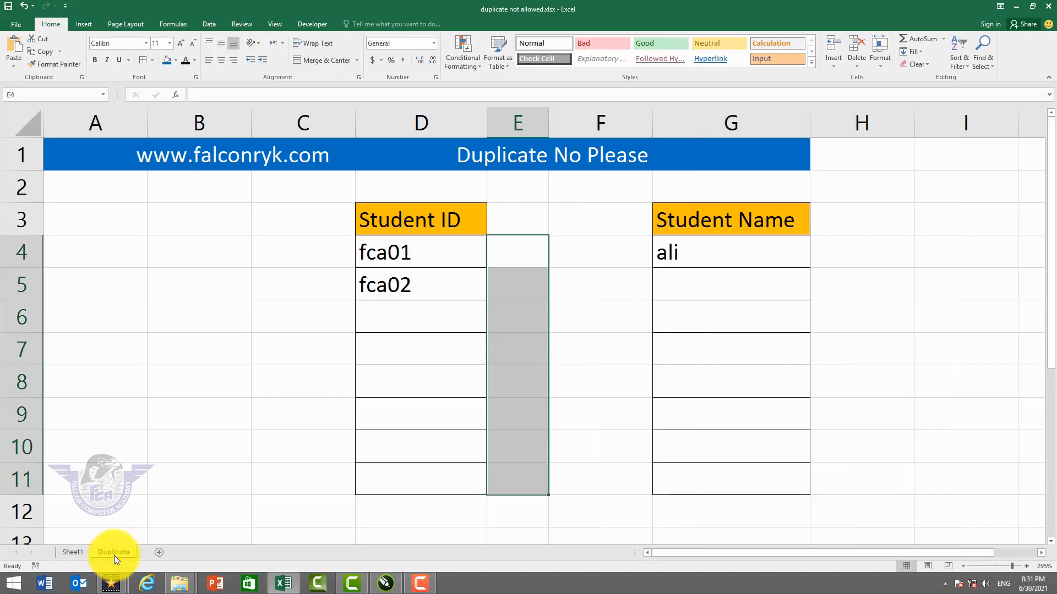
left_click(528, 259)
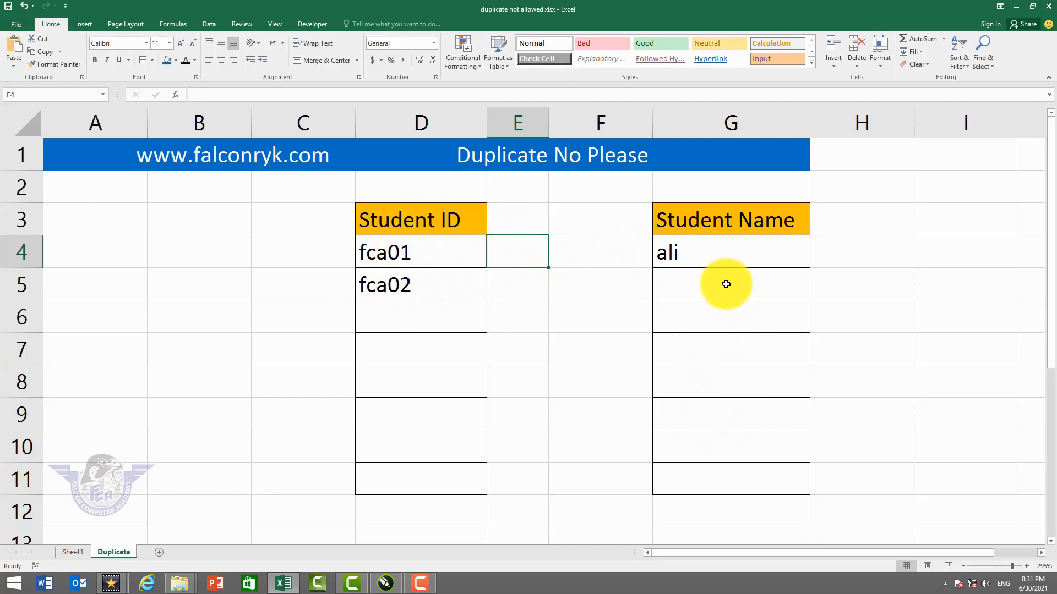
left_click_drag(440, 254, 438, 478)
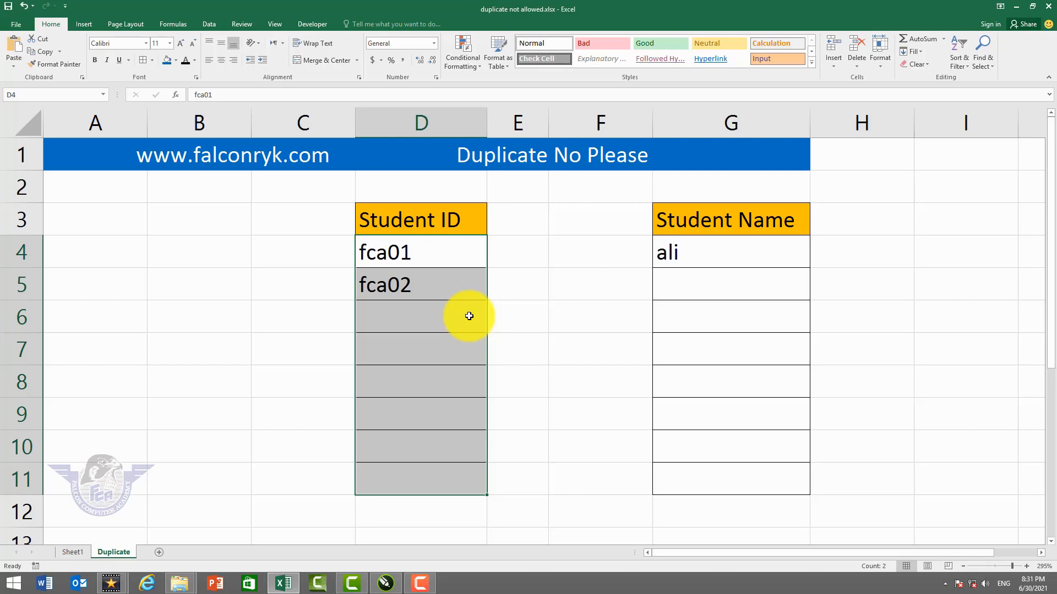
Start a COUNTIFS formula in cell E4 beside the first student ID
left_click(511, 259)
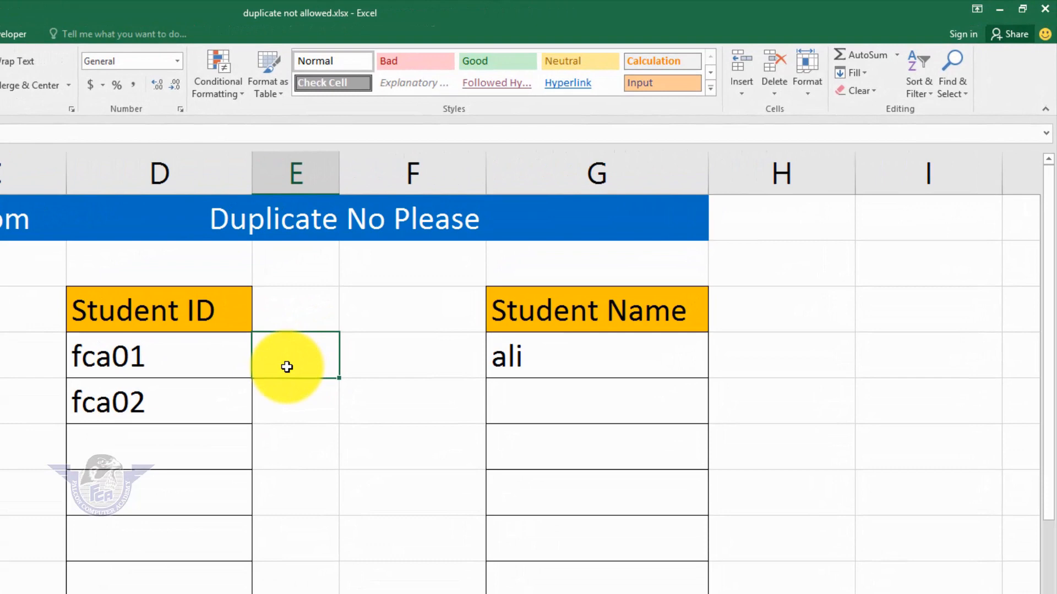
type("=")
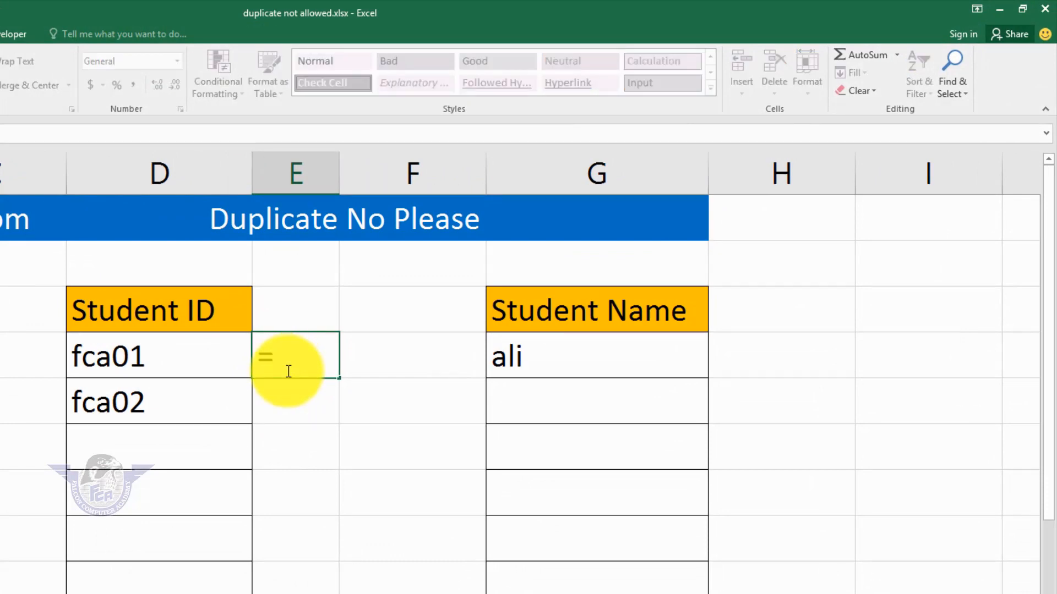
type("cou")
key("BackSpace")
type("ount")
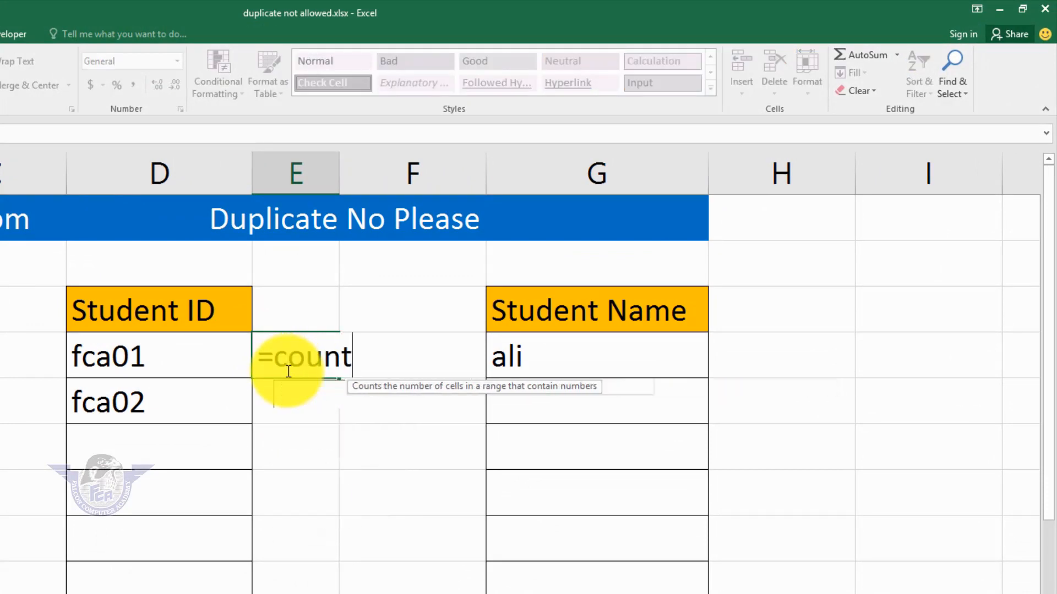
type("ifs")
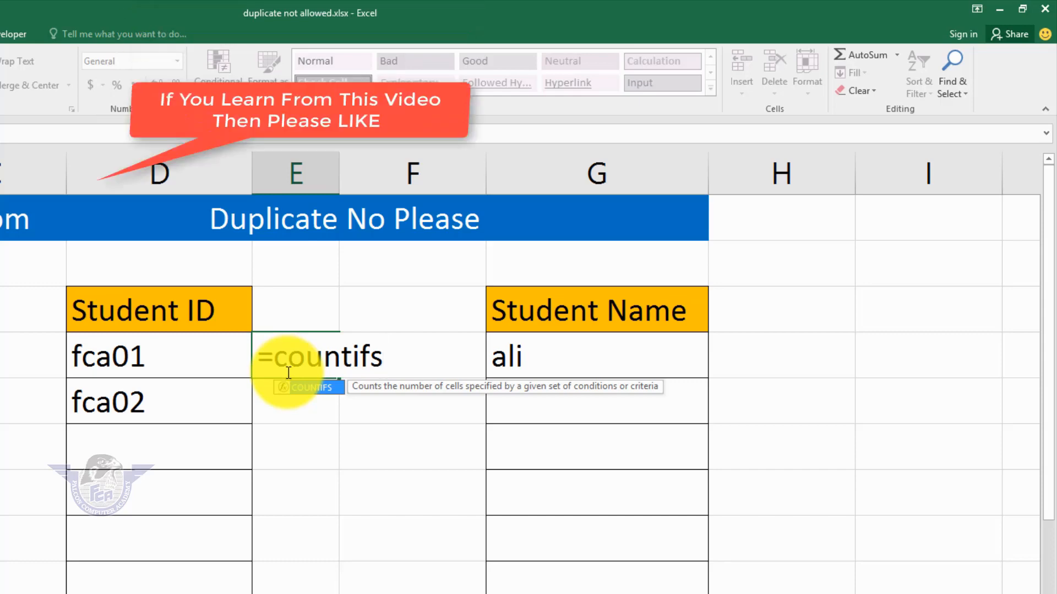
key("Tab")
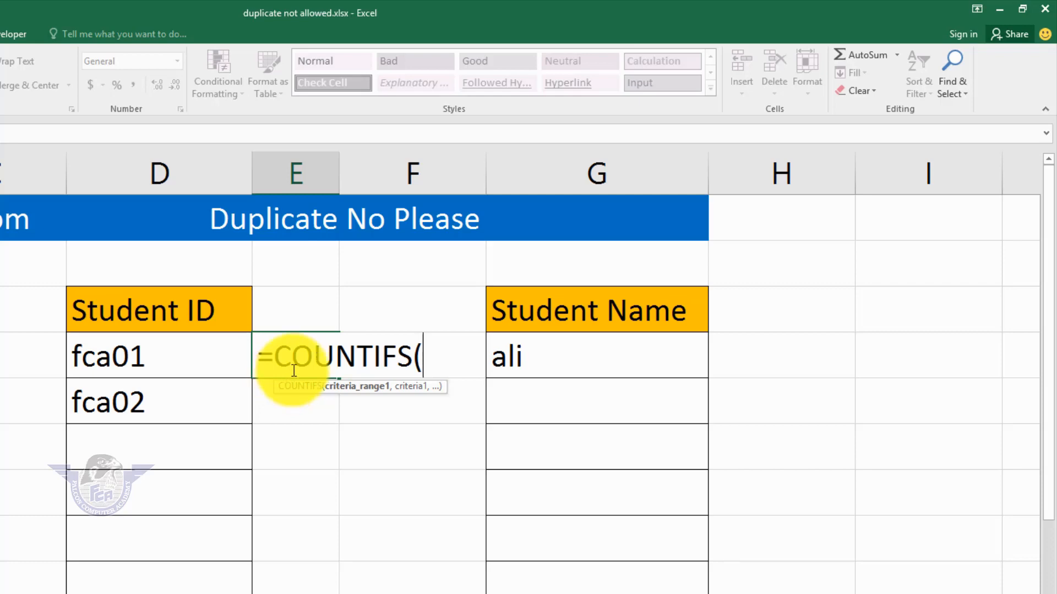
Complete the E4 formula with absolute range $D$4:$D$11, criterion D4 and the comparison <=1
left_click(193, 353)
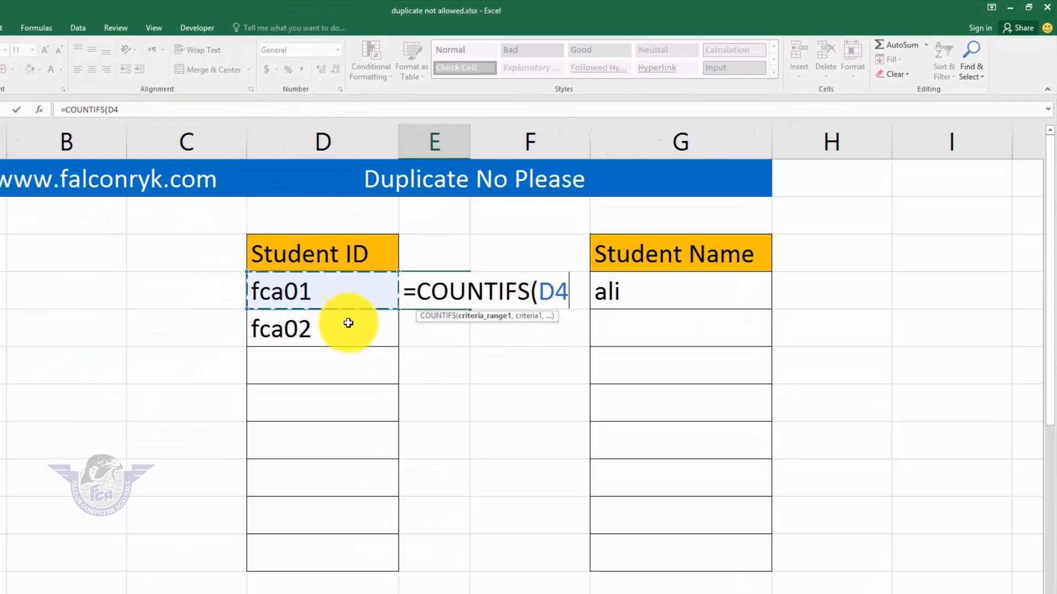
left_click_drag(349, 323, 349, 542)
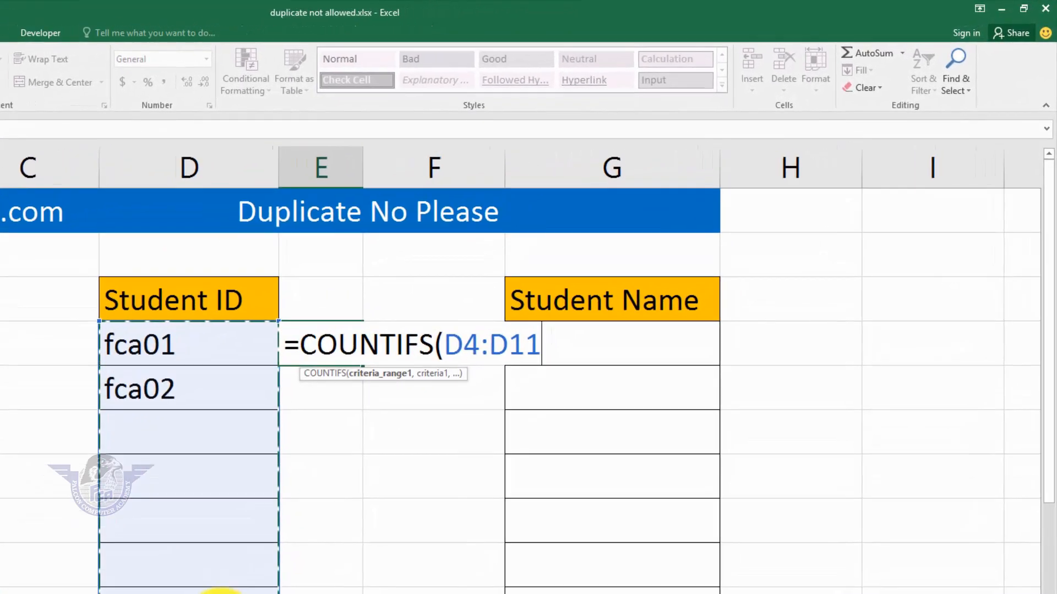
key("F4")
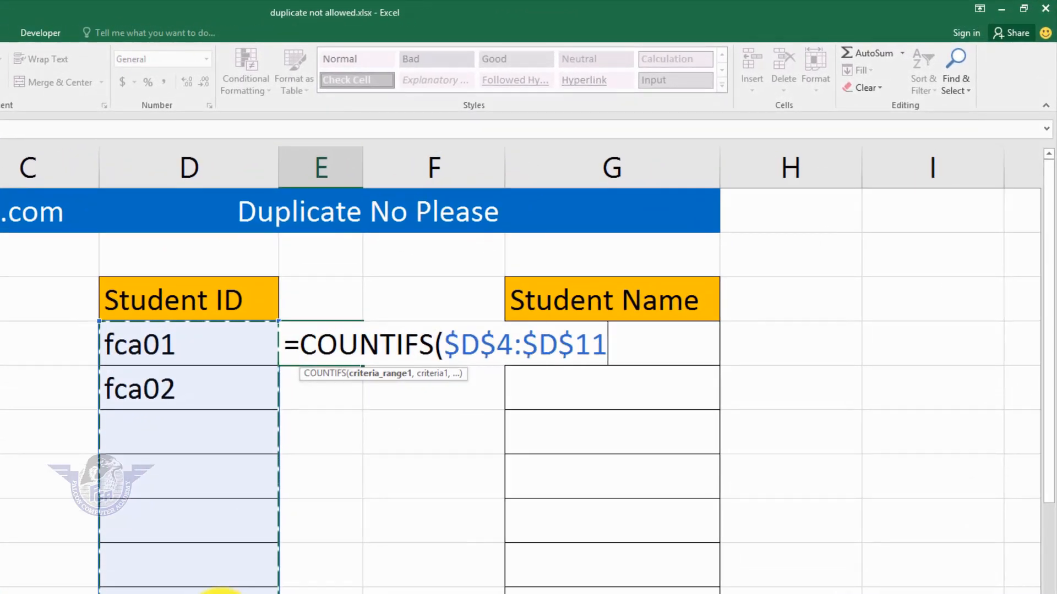
type(",")
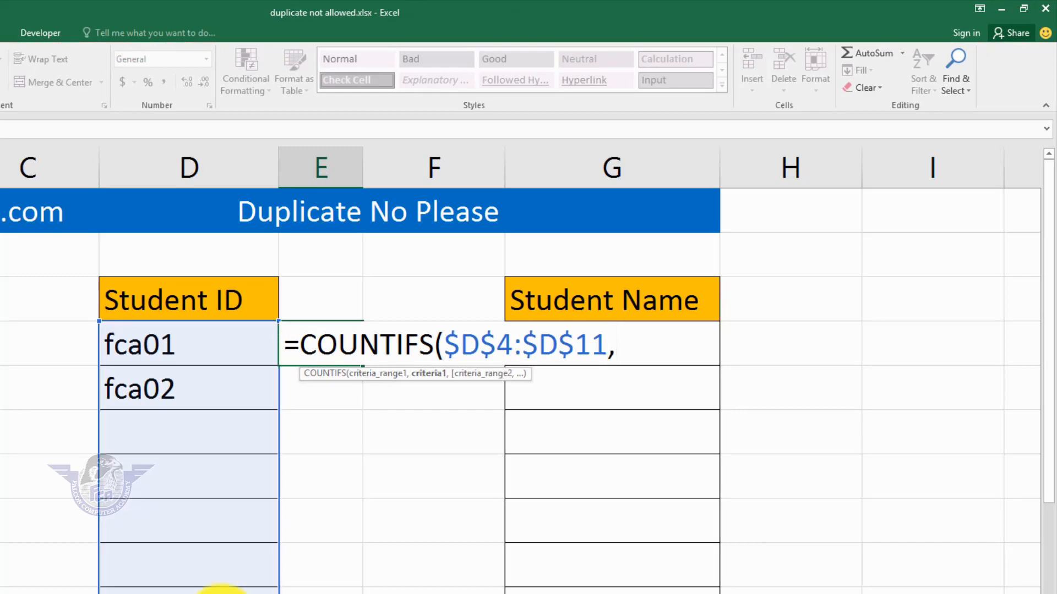
left_click(229, 355)
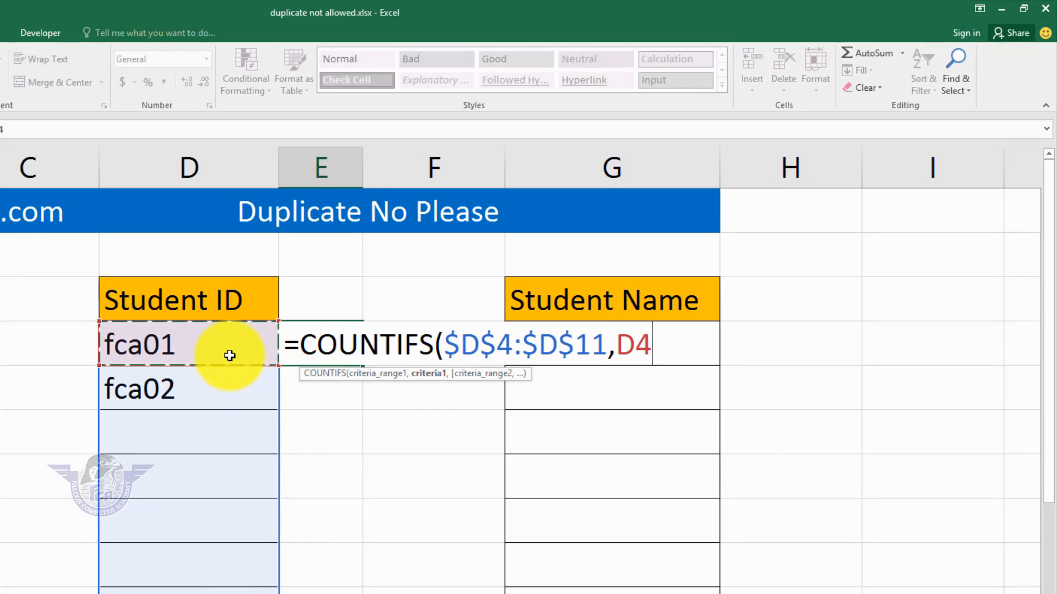
type(")<")
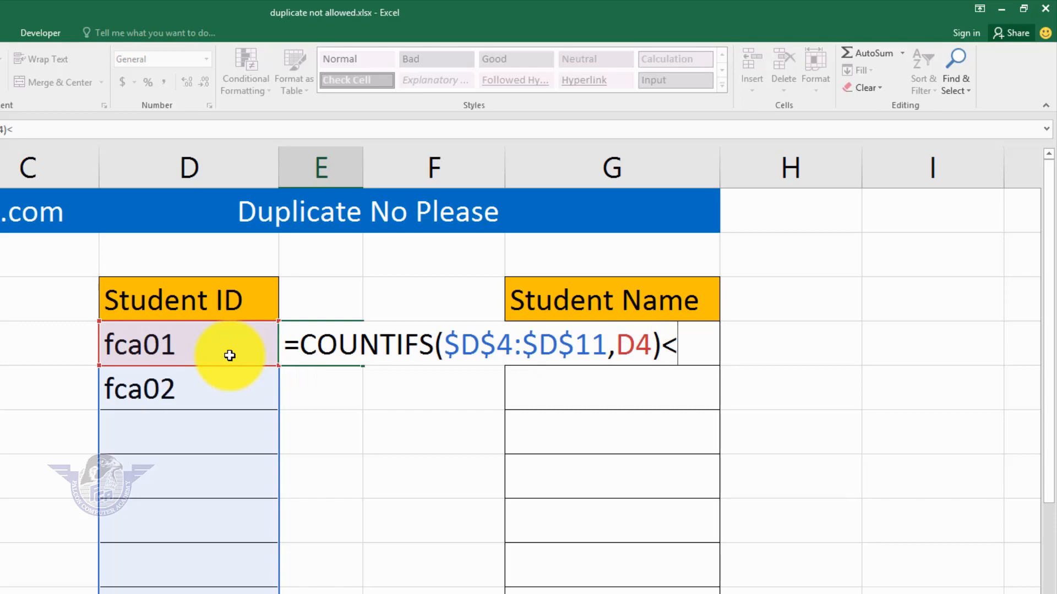
type("=1")
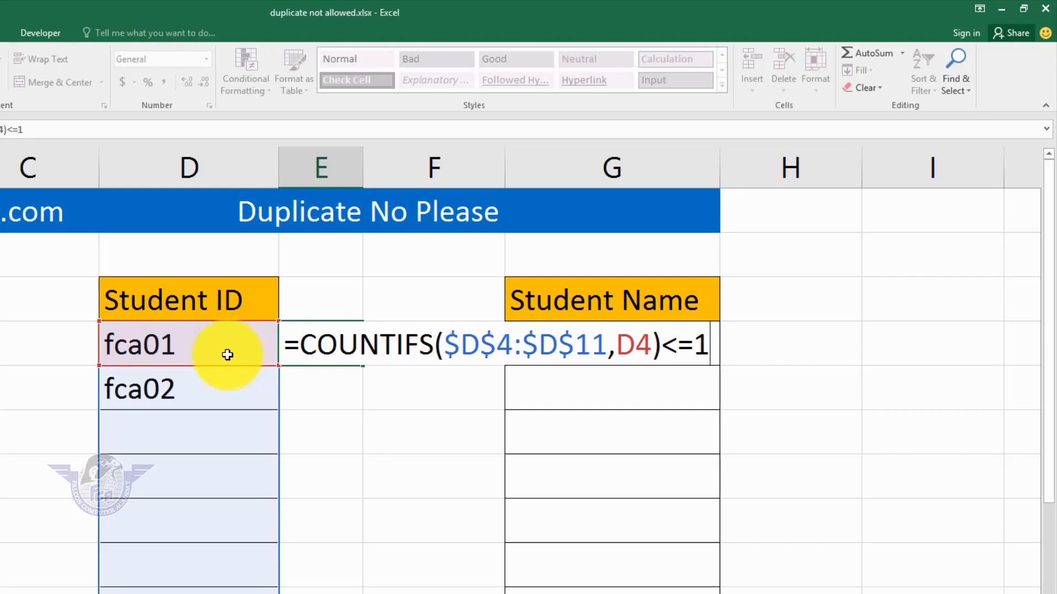
key("Return")
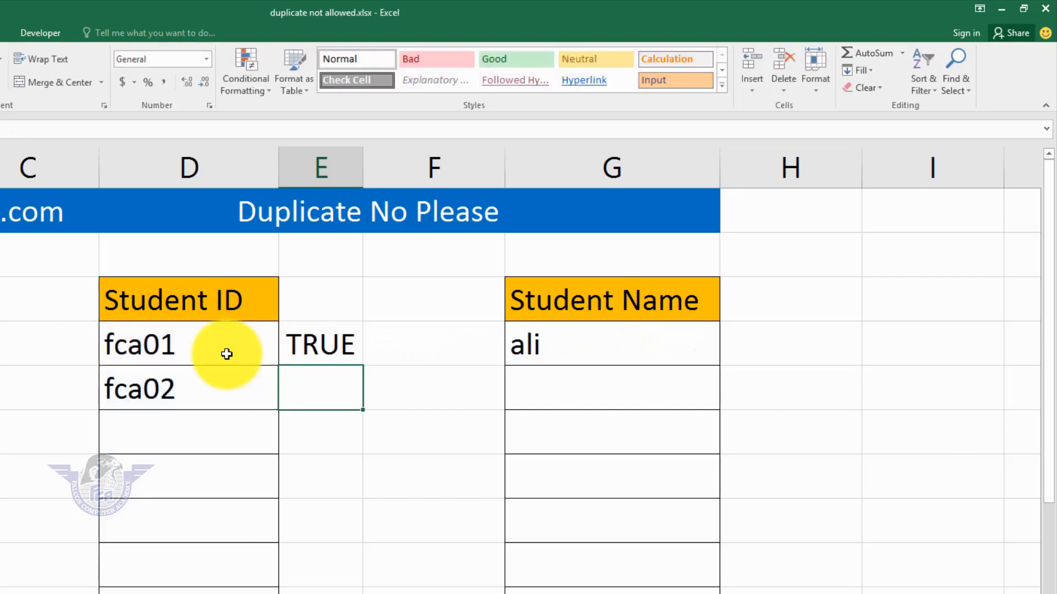
Fill the COUNTIFS formula from E4 down through E11
left_click(345, 358)
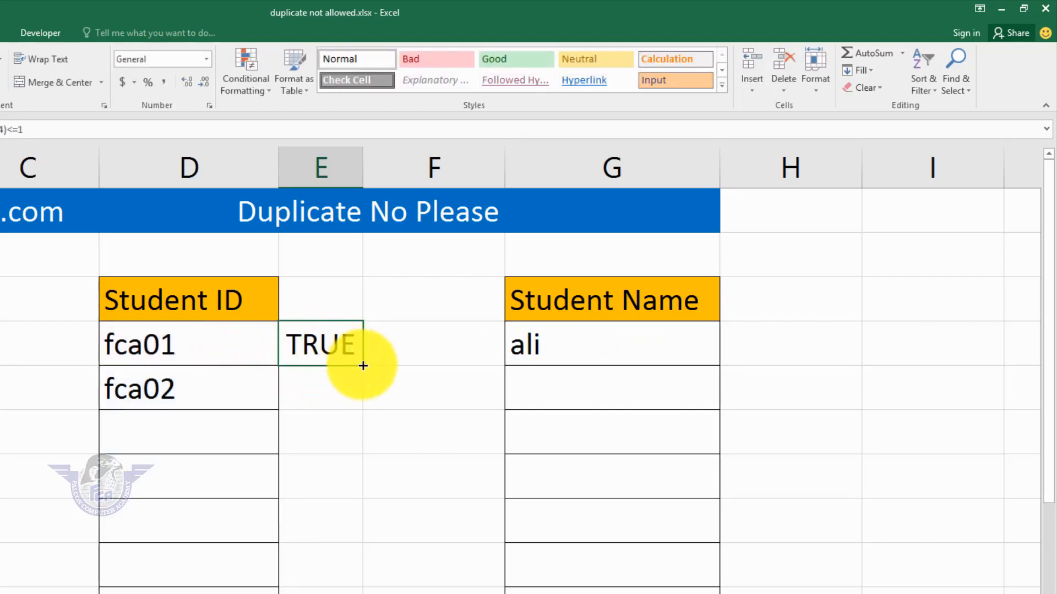
left_click_drag(364, 365, 376, 593)
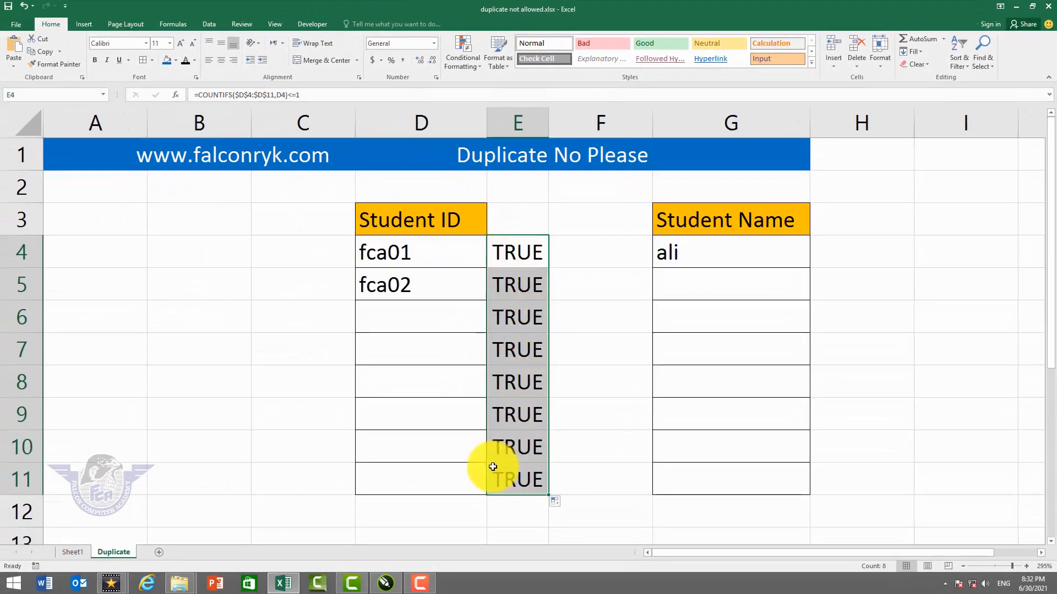
Test the formula by entering the duplicate ID fca02 in D6, and autofit column E's width
left_click(409, 312)
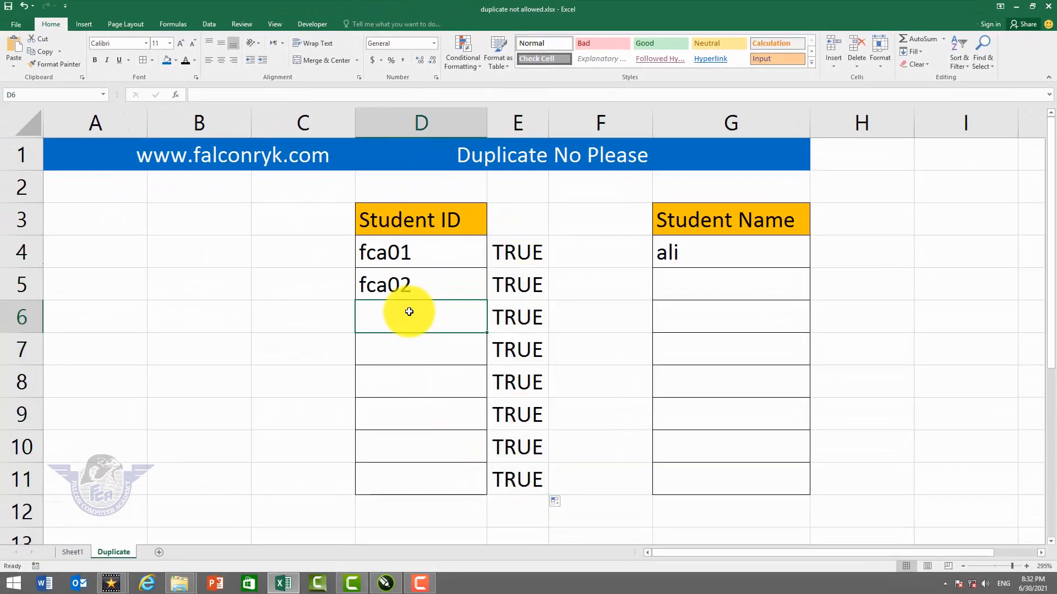
type("fca0")
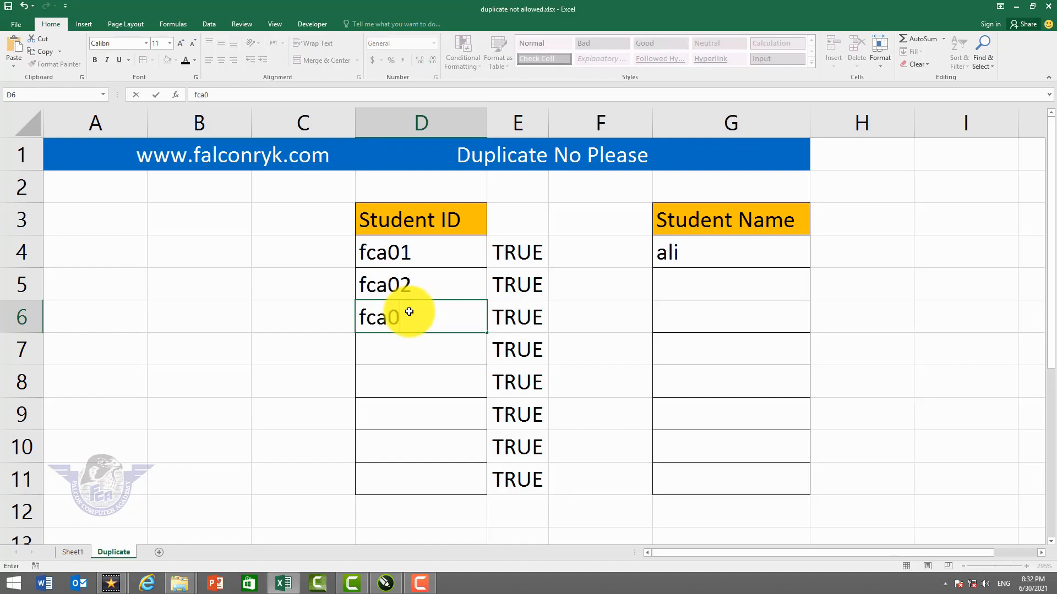
type("2")
key("Return")
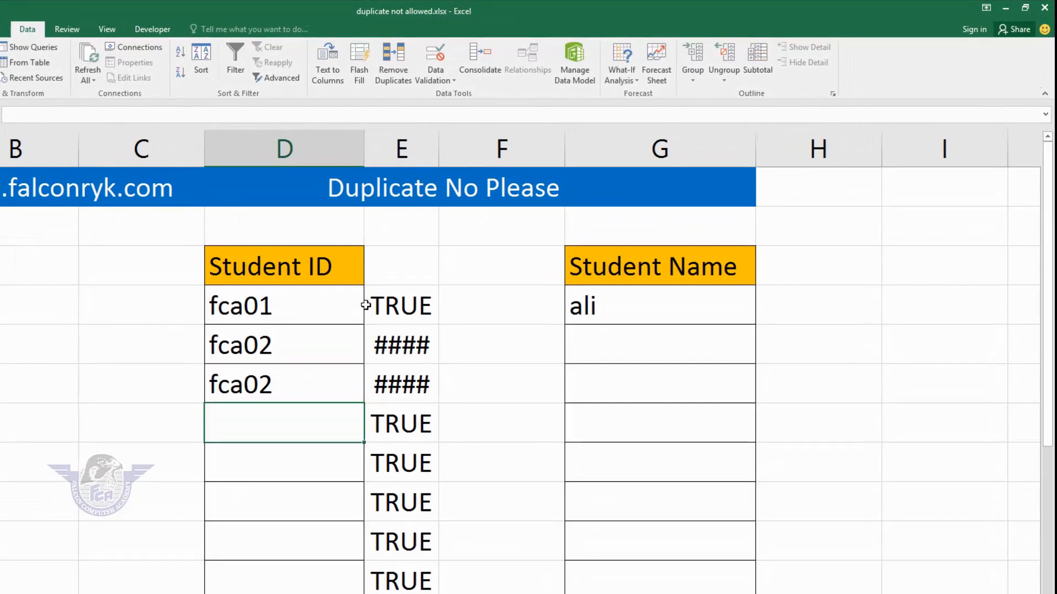
double_click(438, 149)
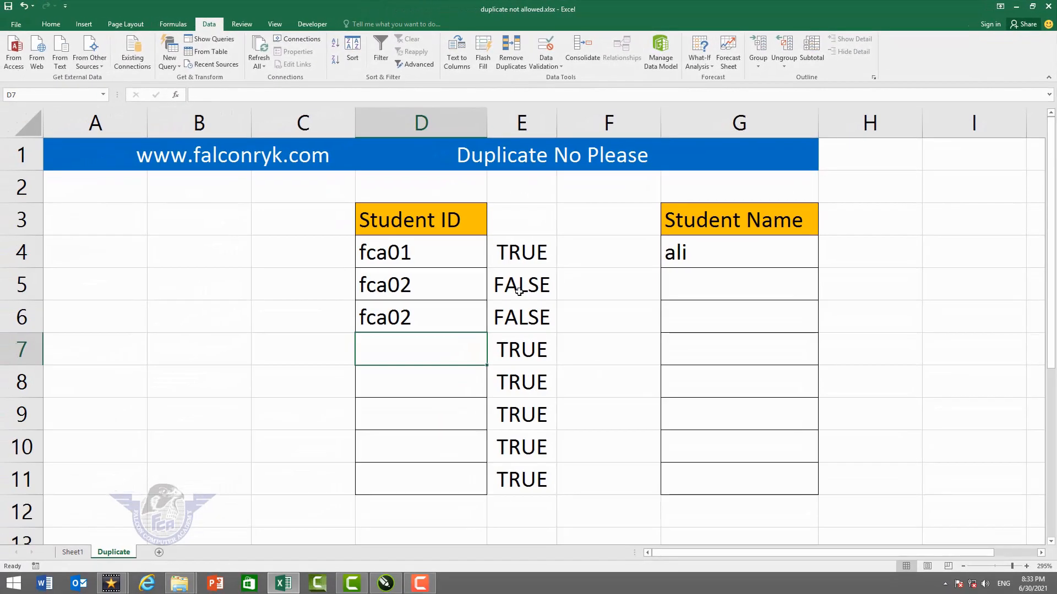
Copy the full COUNTIFS formula text from cell E4 and leave the cell unchanged
left_click(528, 257)
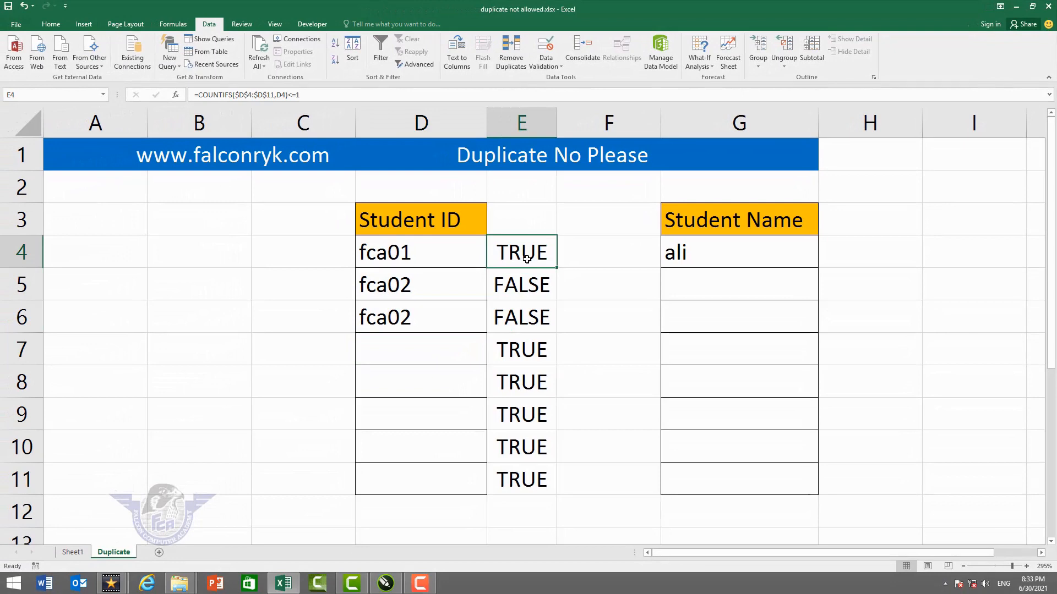
key("F2")
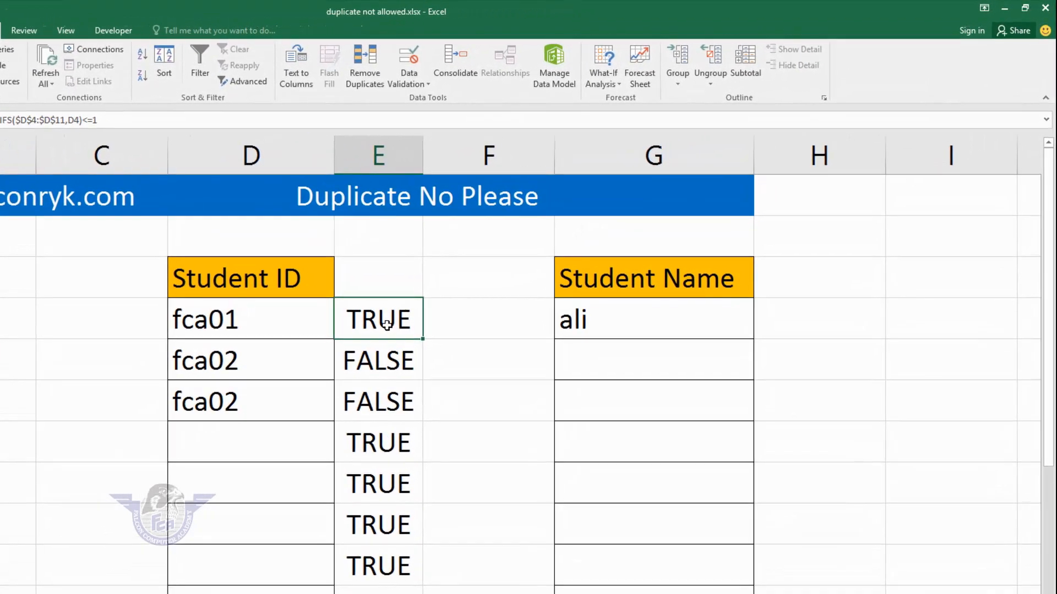
double_click(386, 325)
key("ctrl+c")
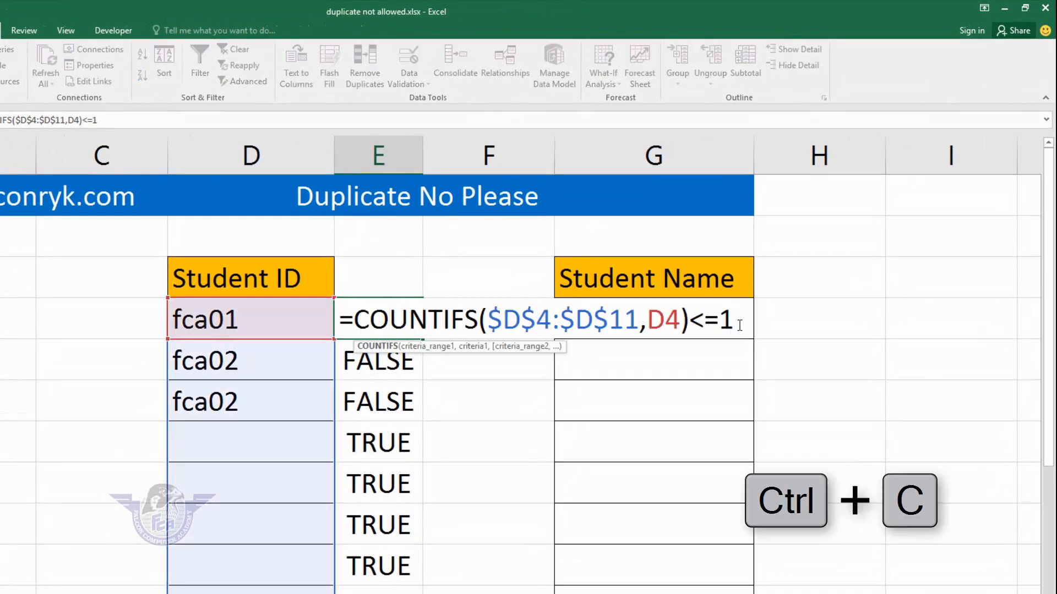
left_click_drag(723, 320, 322, 315)
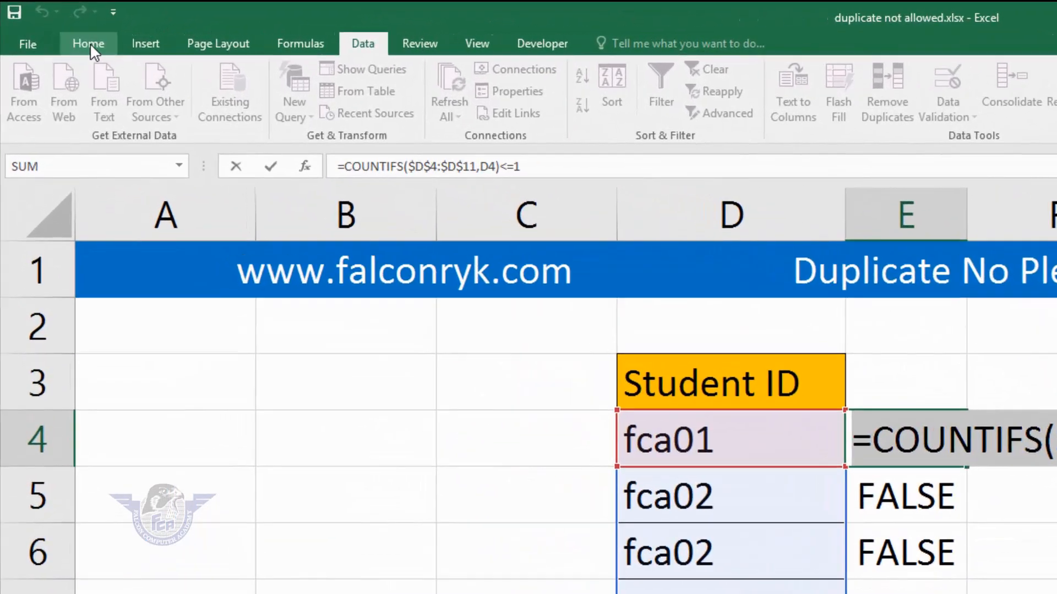
left_click(91, 43)
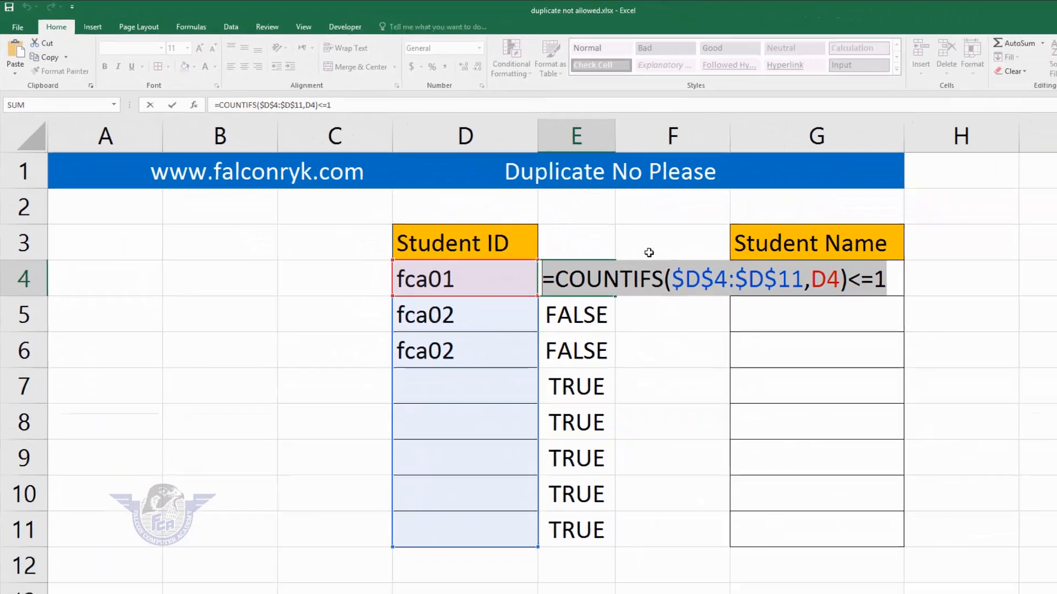
key("Escape")
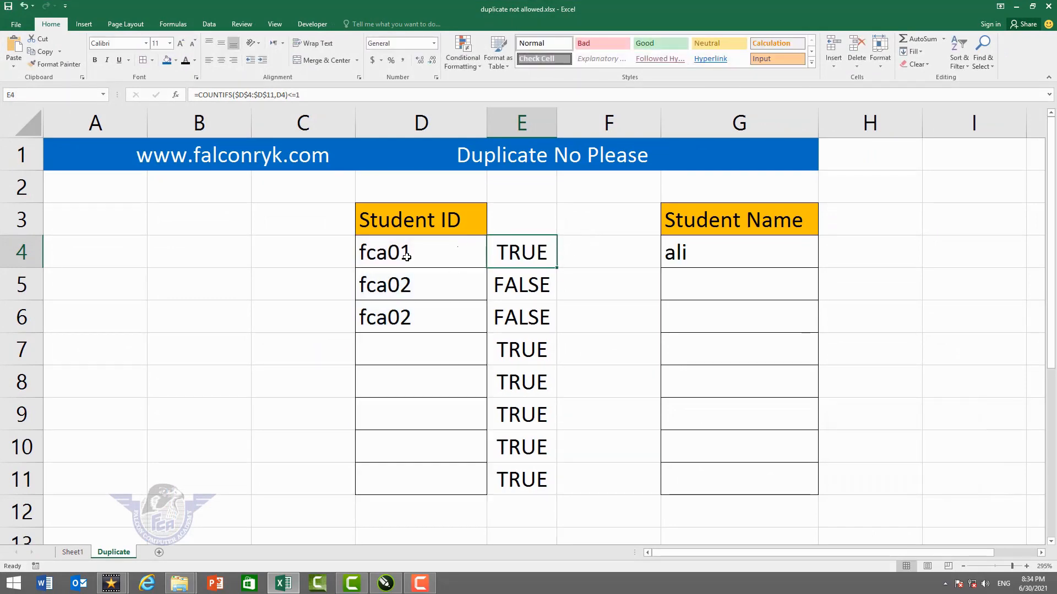
Delete the duplicate student ID in cell D6
left_click_drag(422, 258, 404, 471)
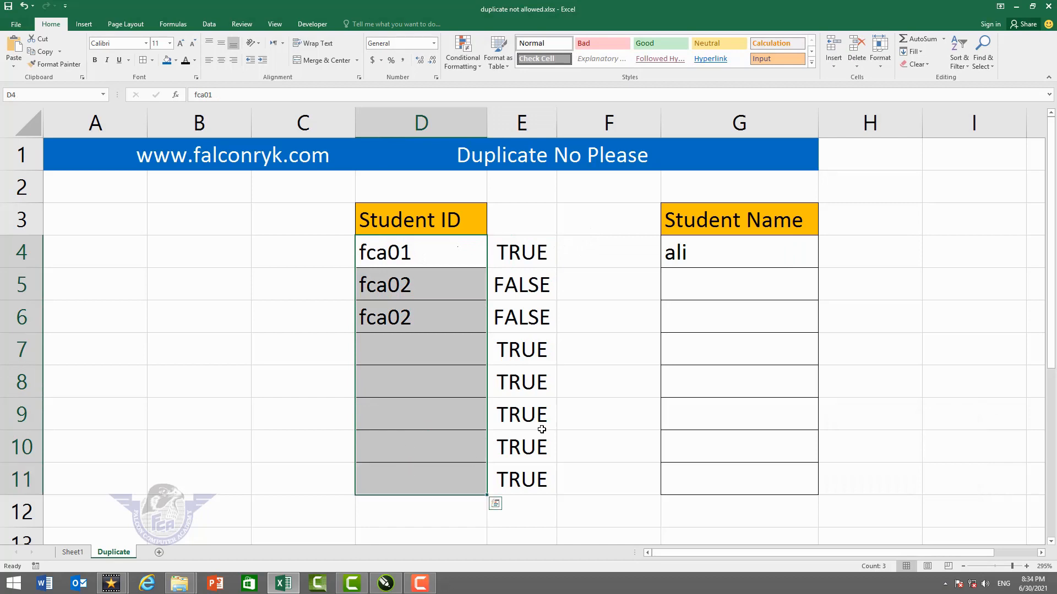
left_click(401, 316)
key("Delete")
Set up Custom data validation for D4:D11 with the copied formula =COUNTIFS($D$4:$D$11,D4)<=1
left_click_drag(396, 257, 408, 468)
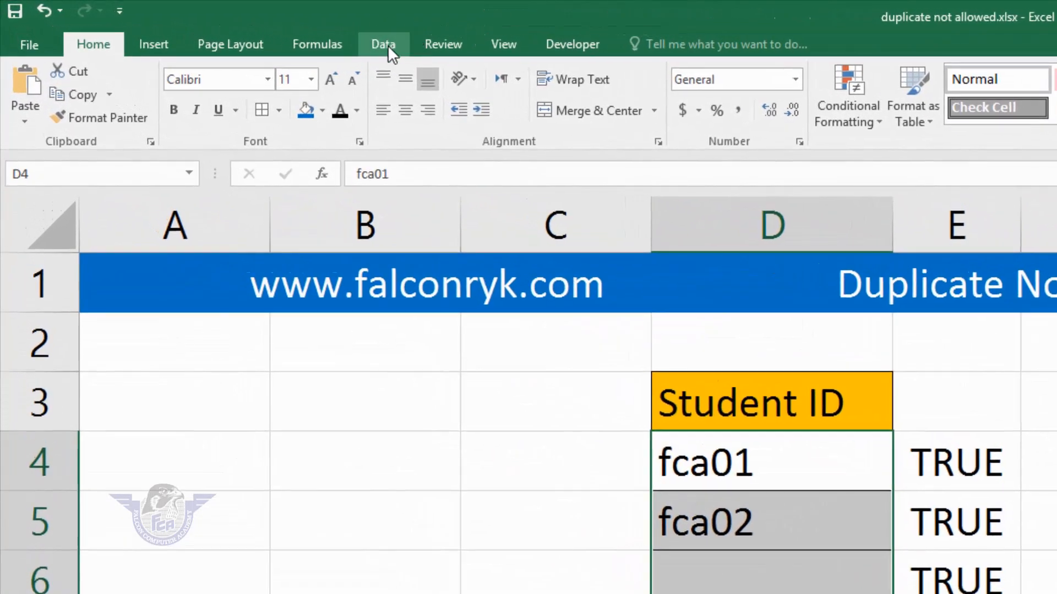
left_click(311, 36)
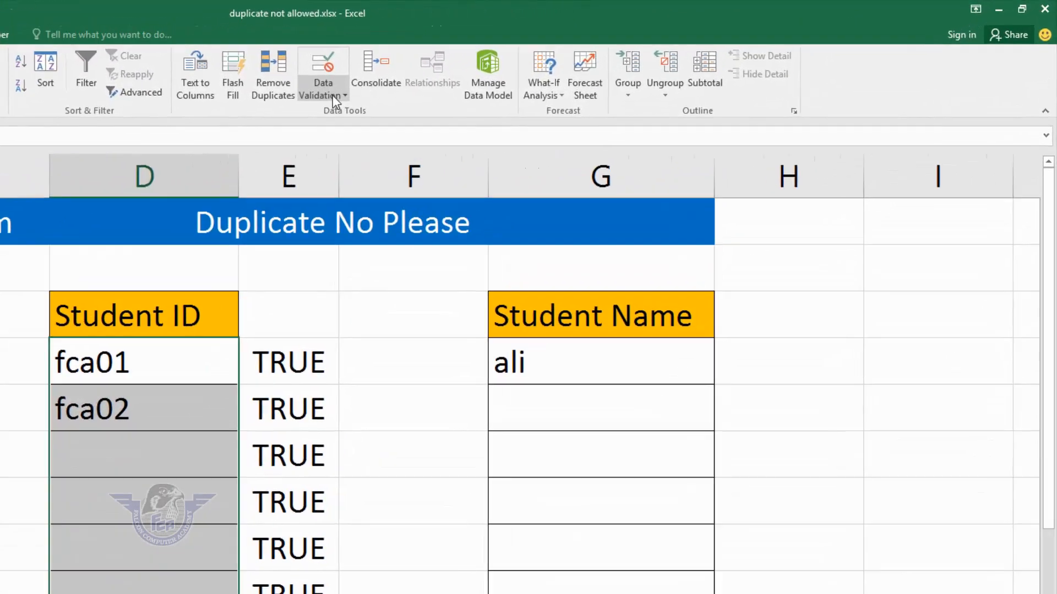
left_click(555, 68)
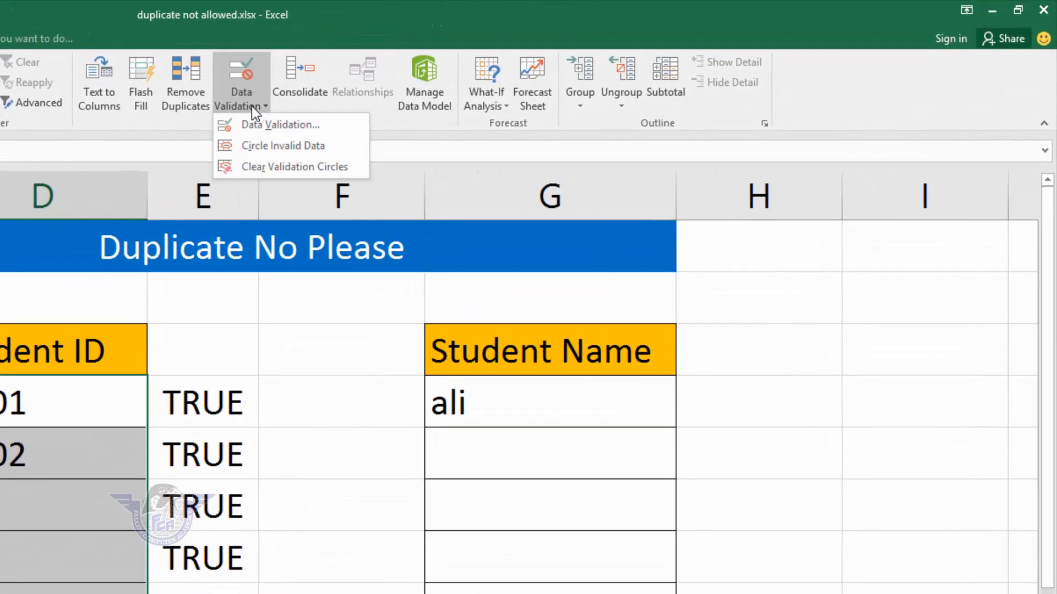
left_click(273, 126)
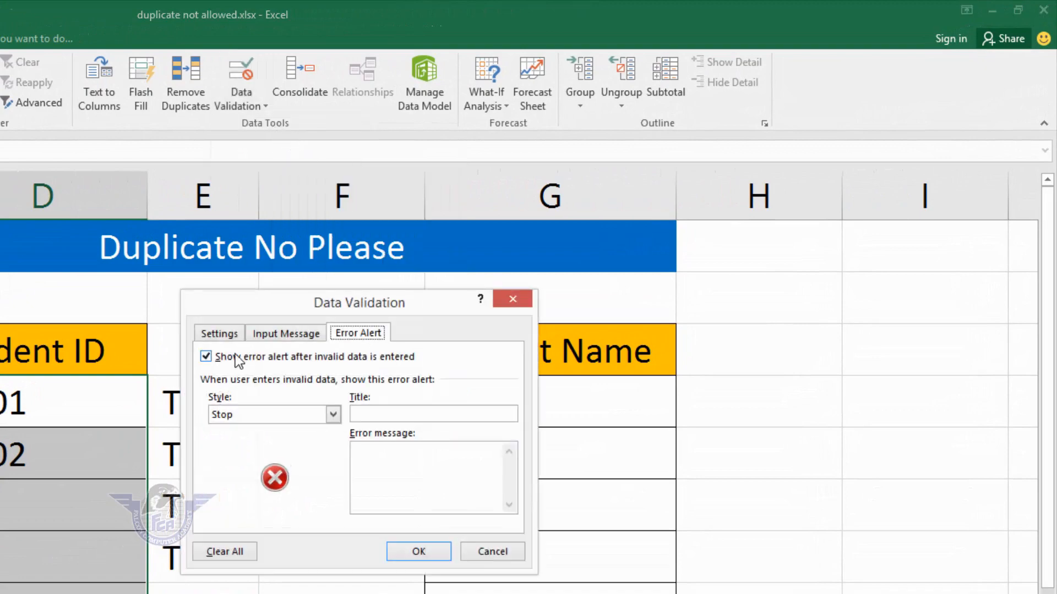
left_click(231, 338)
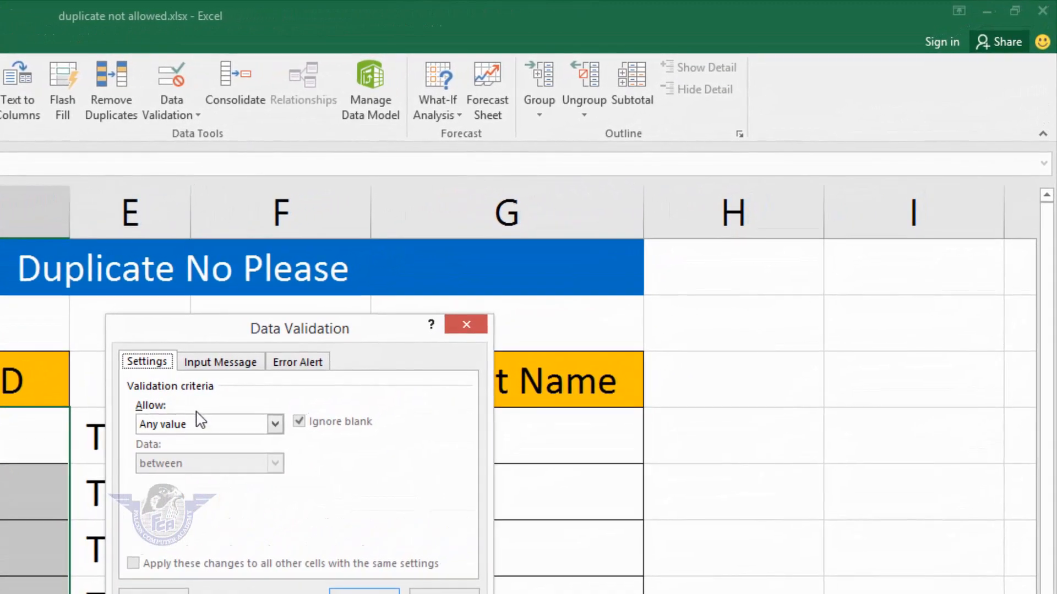
left_click(176, 425)
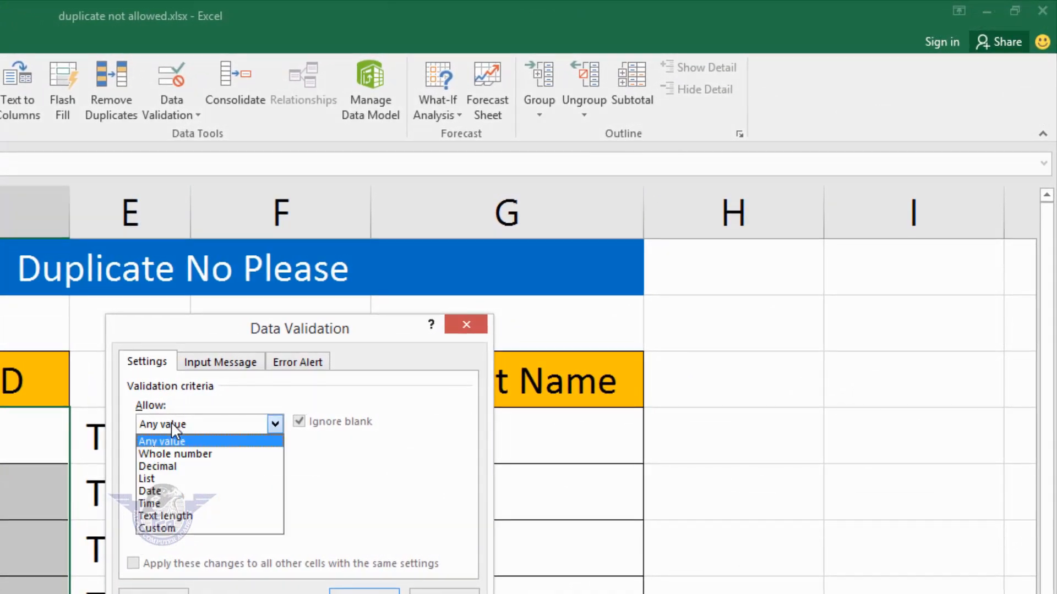
left_click(209, 529)
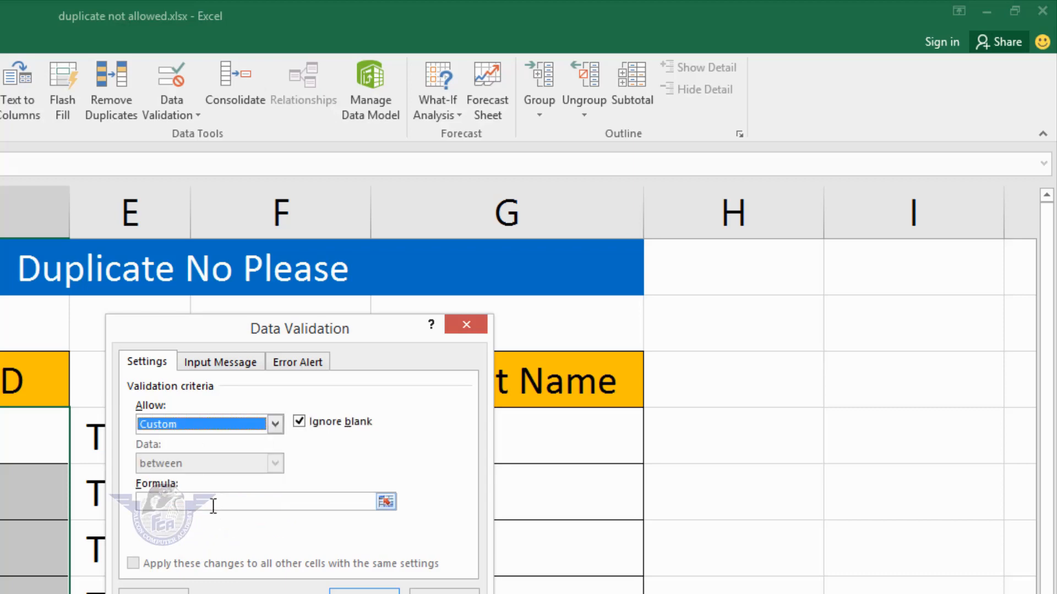
left_click(213, 503)
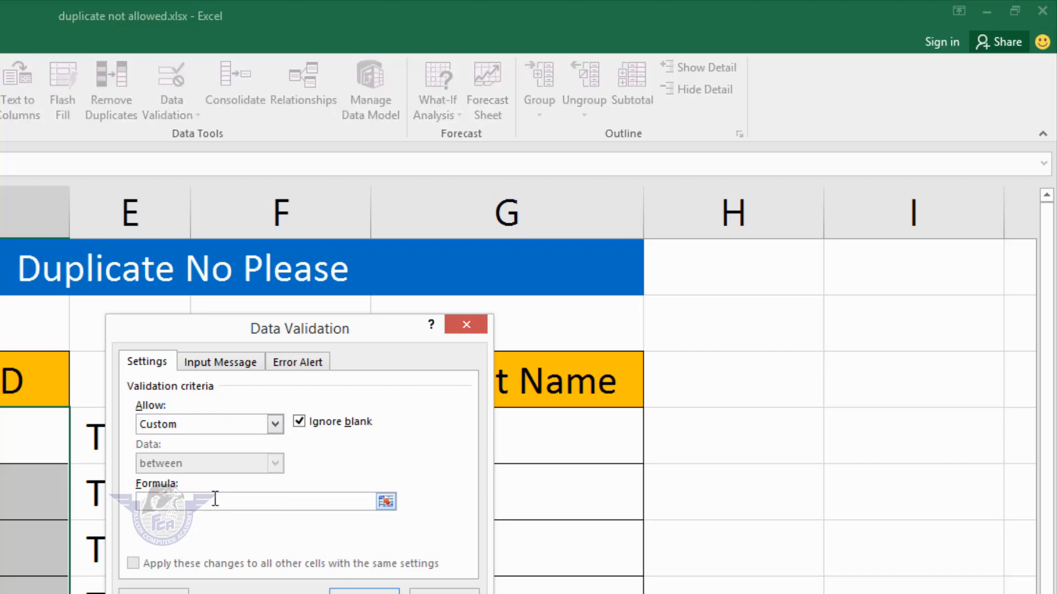
left_click(0, 41)
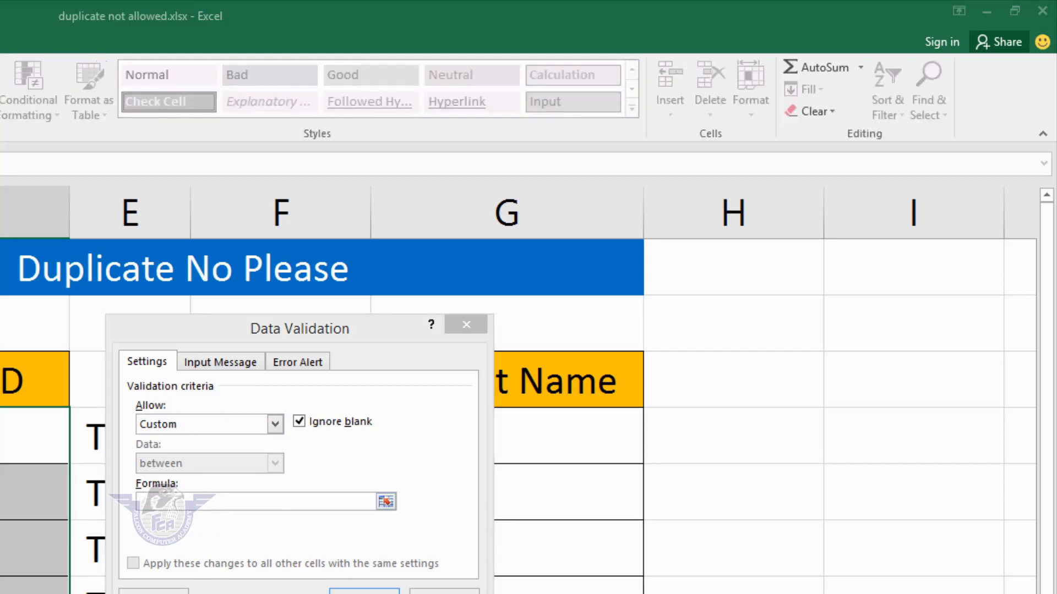
key("ctrl+v")
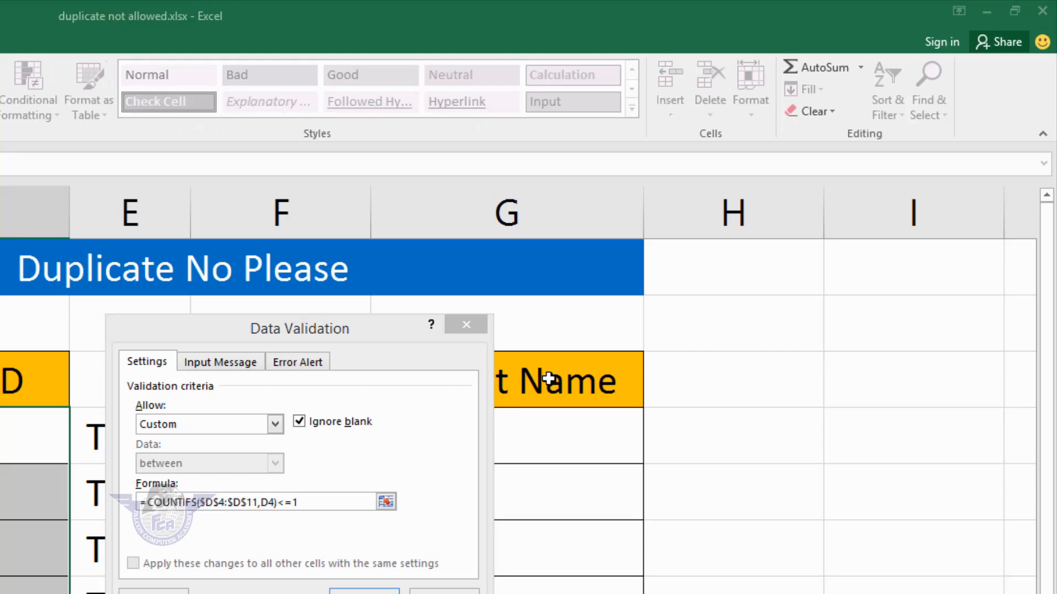
Give the validation's error alert the title "Stop Duplicate ID" and message "You Have Entered Duplicate ID", and apply the rule
left_click(317, 365)
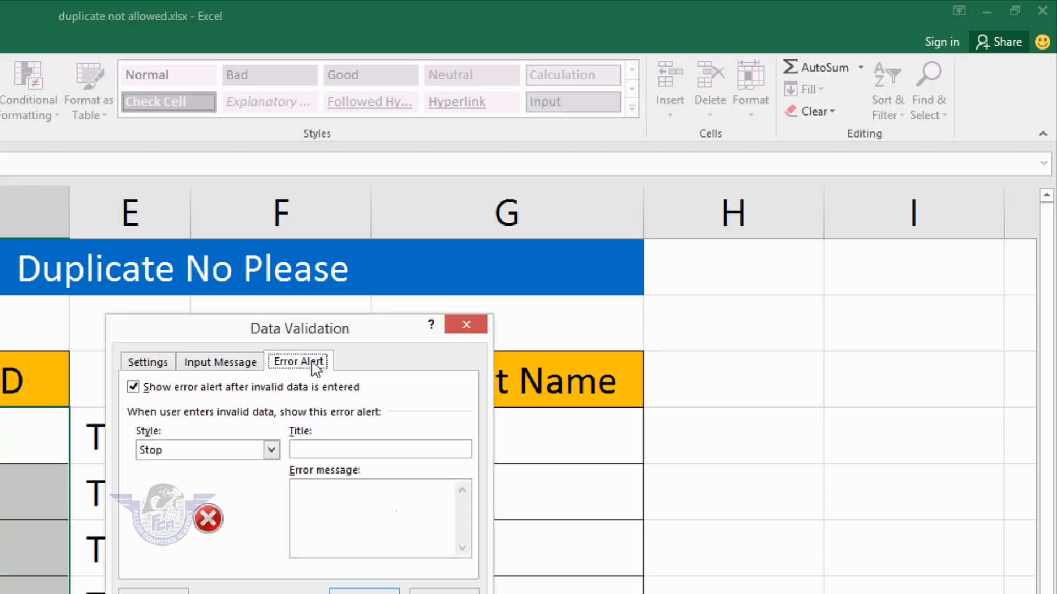
left_click(354, 449)
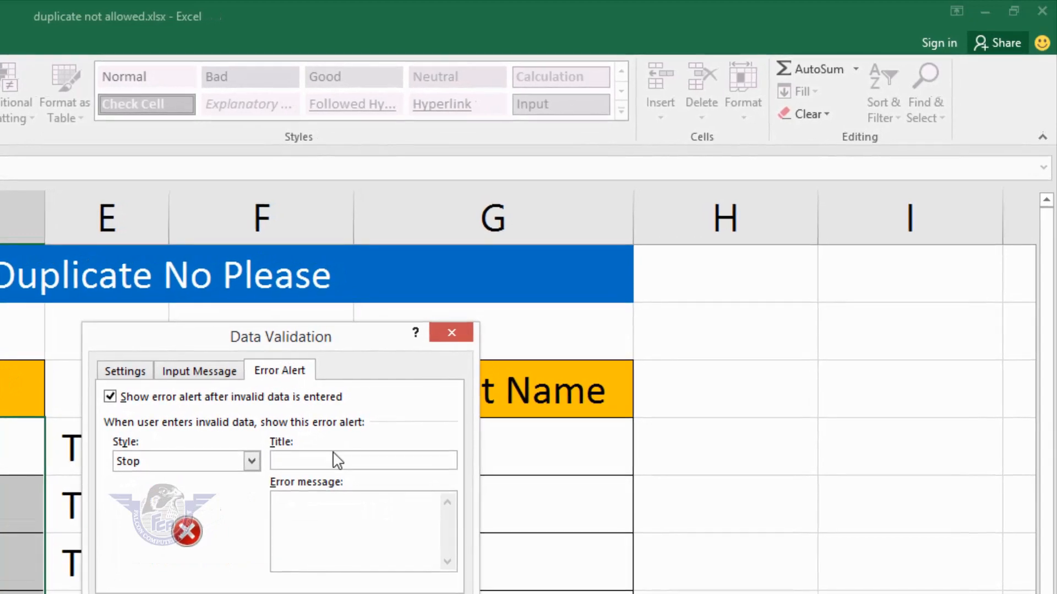
type("Stop Duplicate ID")
left_click(288, 522)
type("You Have")
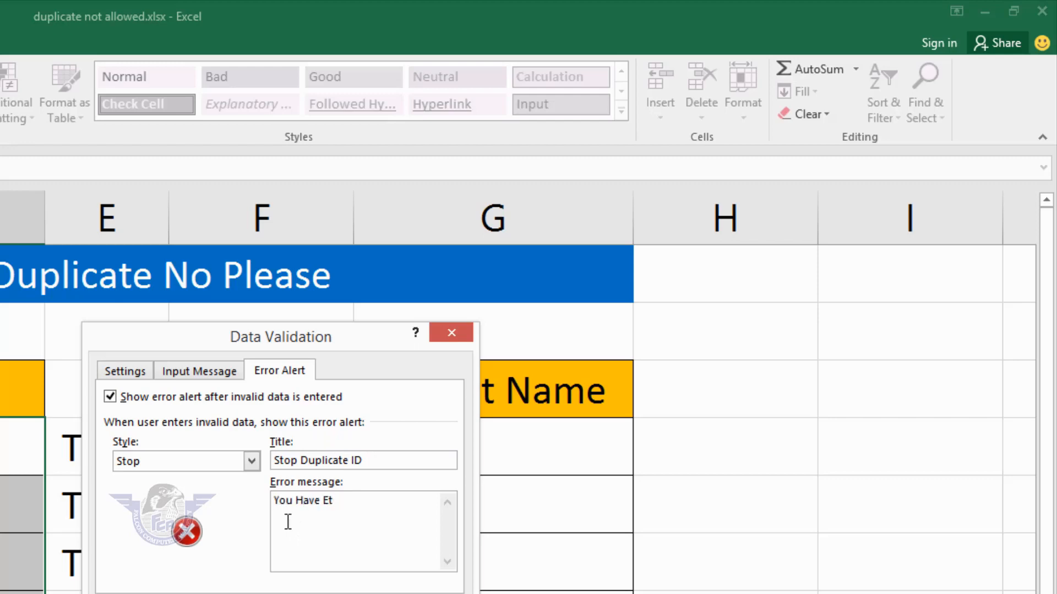
type(" Entered Duplicate ID")
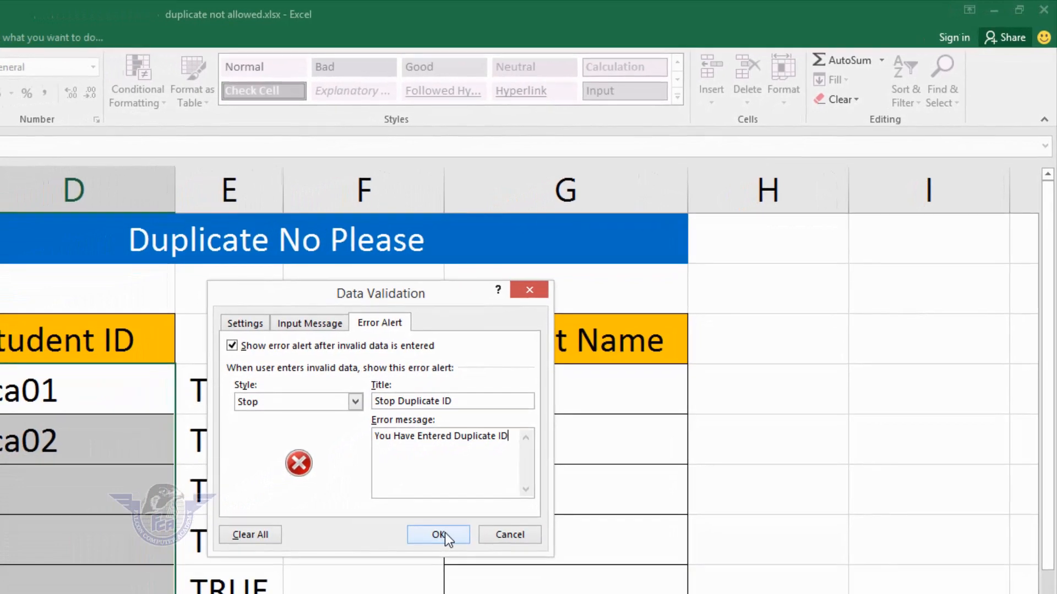
left_click(444, 533)
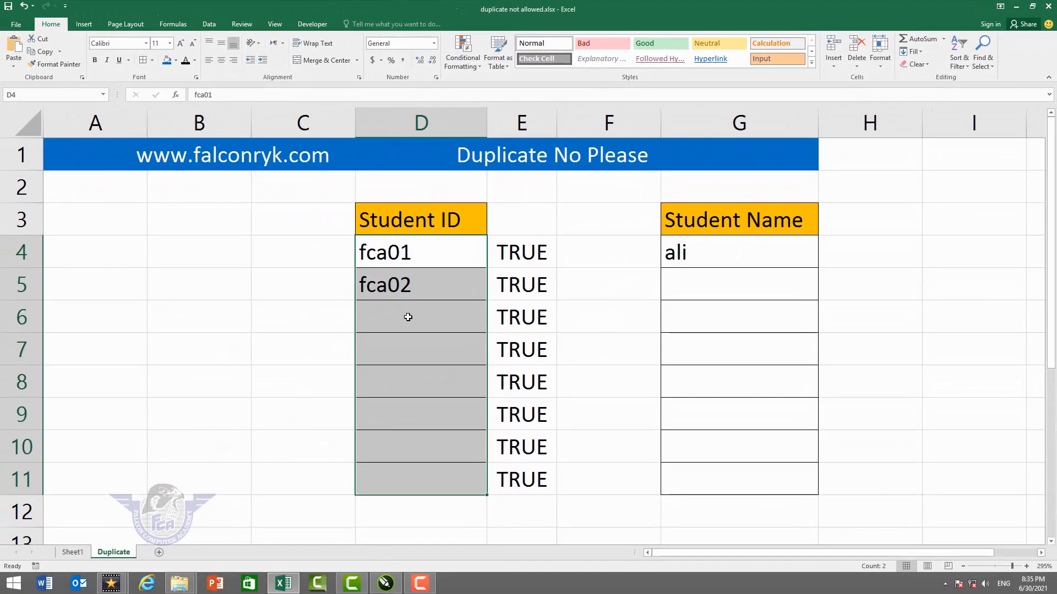
Enter the unique student ID fca03 in D6
left_click(408, 316)
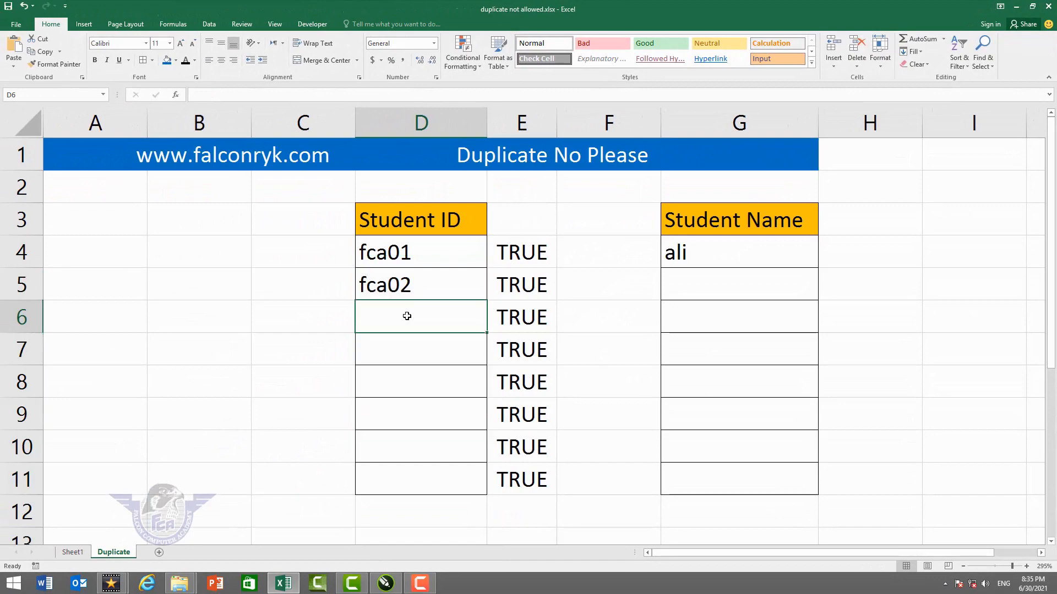
type("fca03")
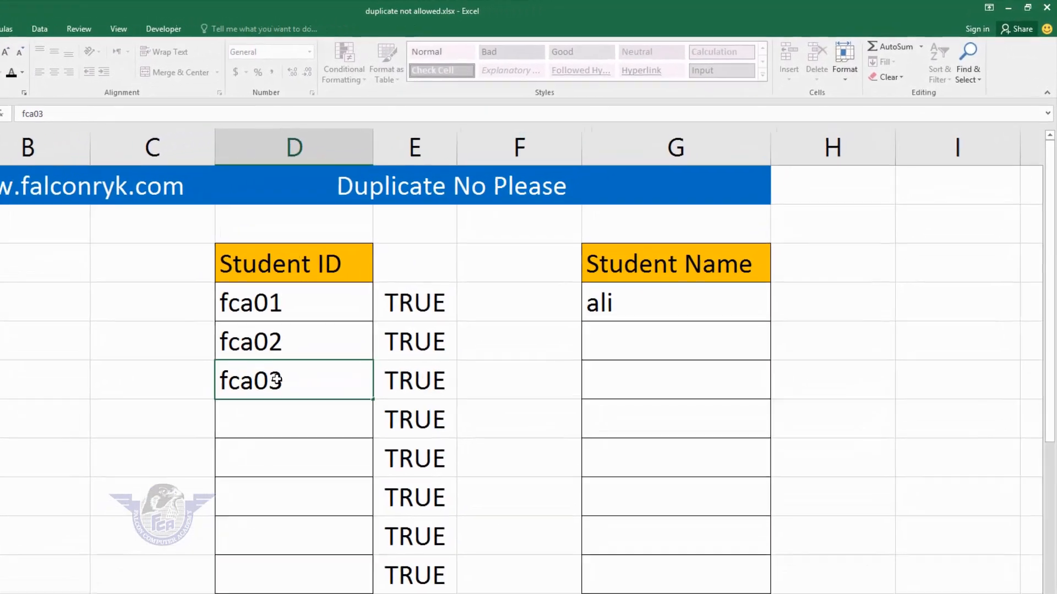
key("Return")
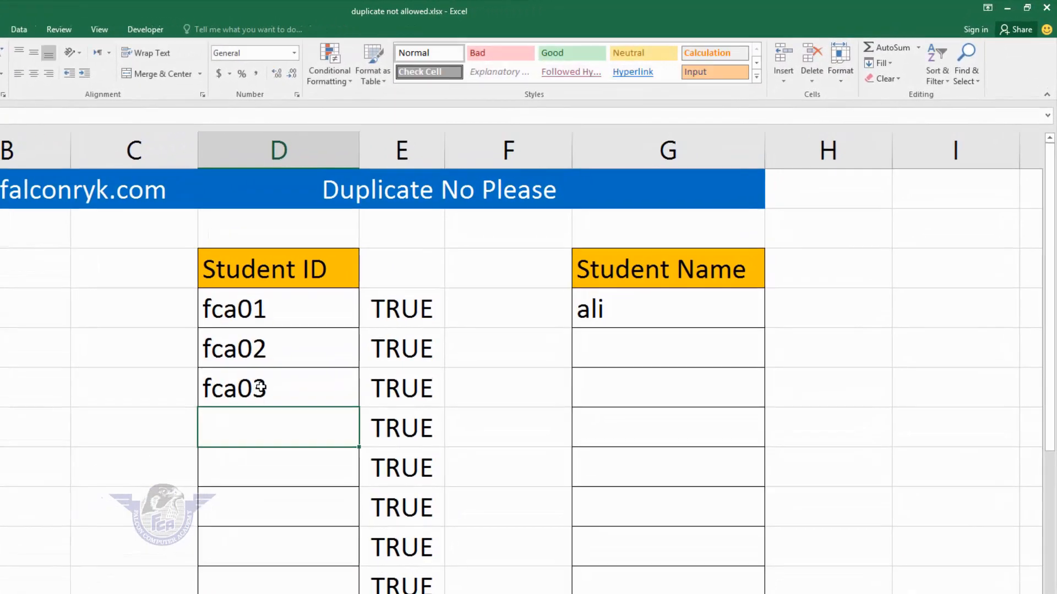
Test the validation rule by trying the duplicate ID fca01 in D7, and cancel the entry
type("fca01")
key("Return")
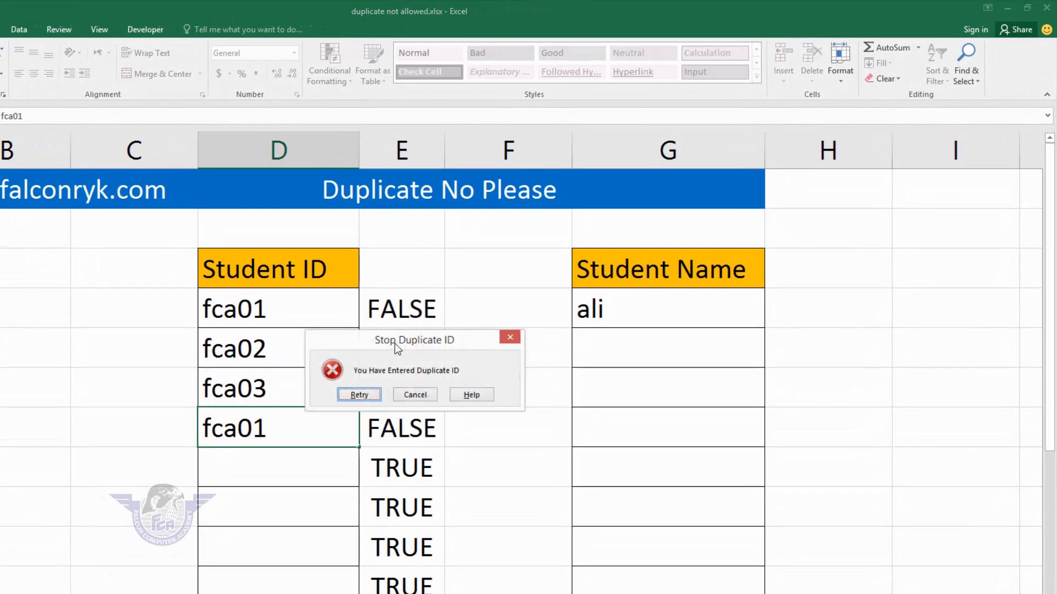
left_click(419, 394)
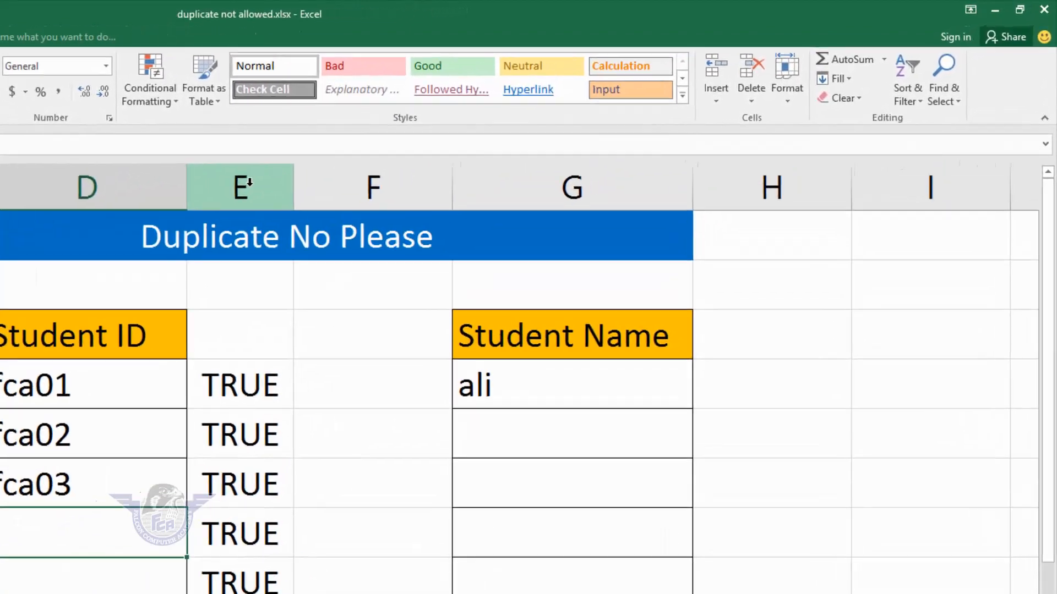
Hide helper column E and enter the student IDs fca04 in D7 and fca05 in D8
right_click(248, 184)
left_click(299, 409)
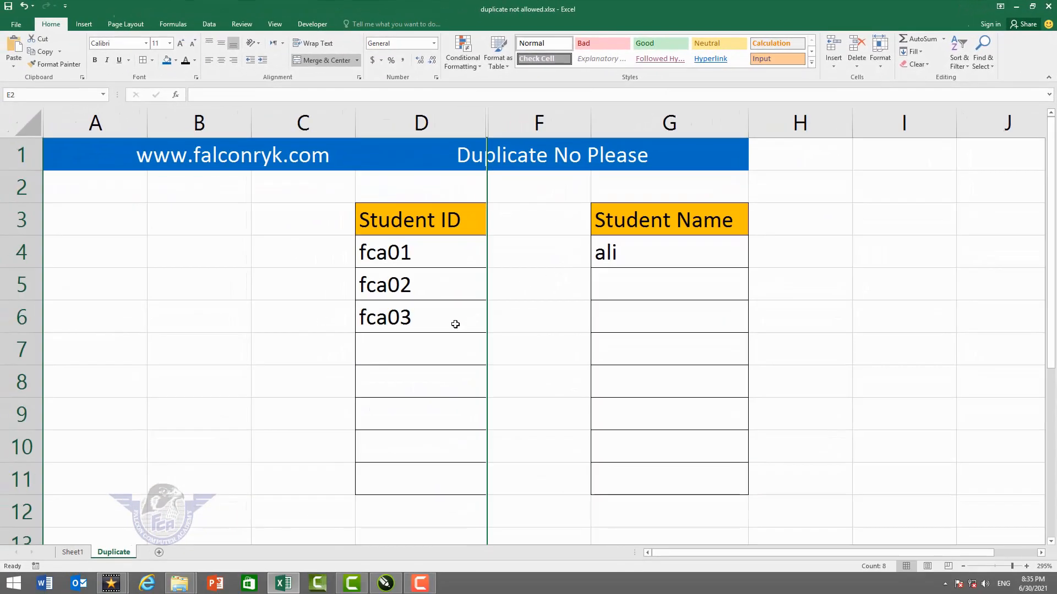
left_click(383, 348)
type("fca04")
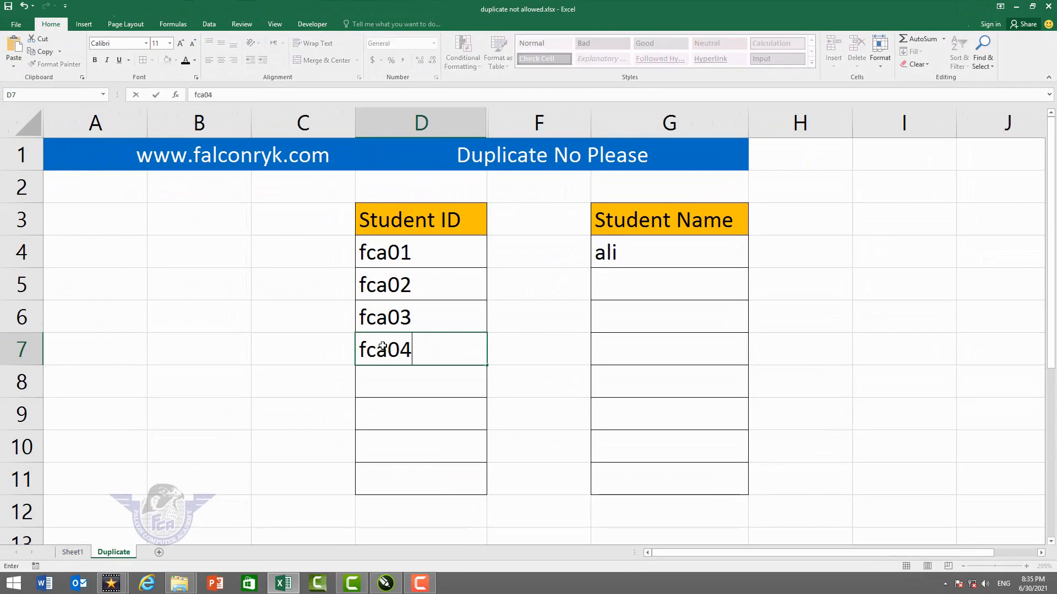
key("Return")
type("fca20")
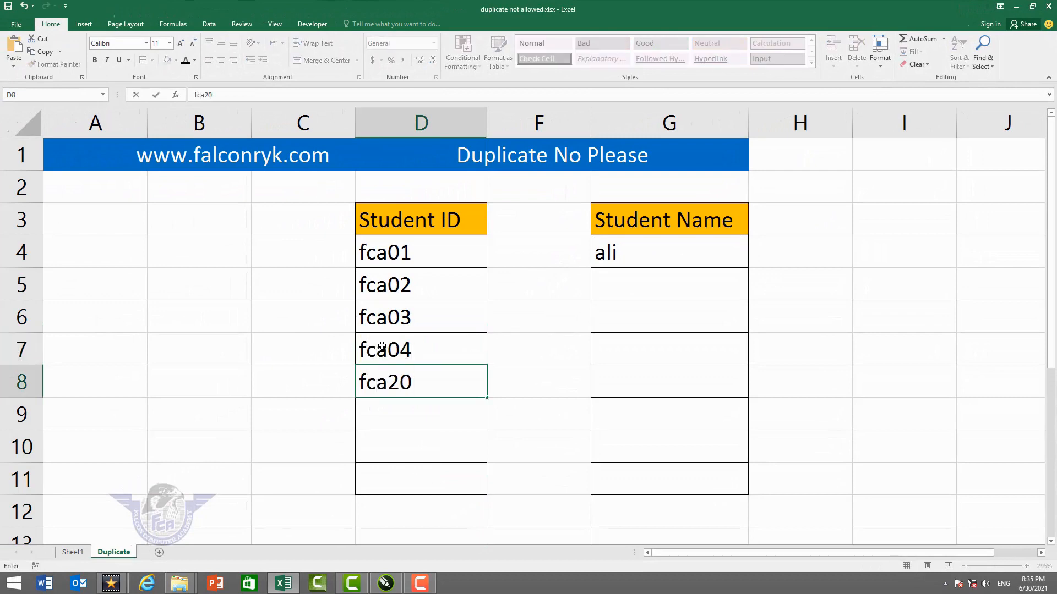
key("BackSpace")
key("BackSpace")
type("05")
key("Return")
Try the duplicate student ID fca02 in D9 and cancel the entry
type("f")
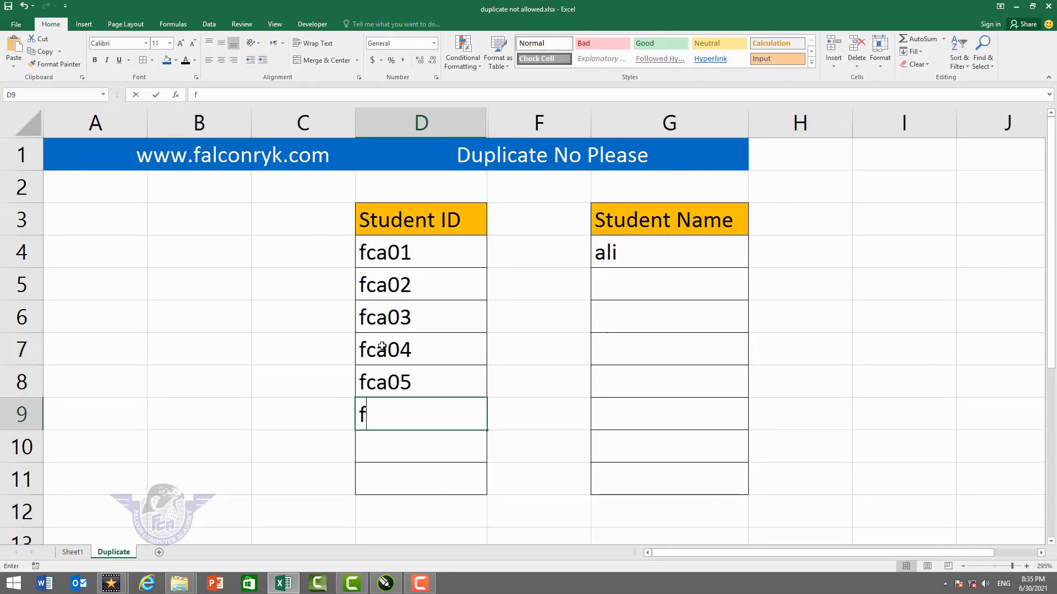
type("ca02")
key("Return")
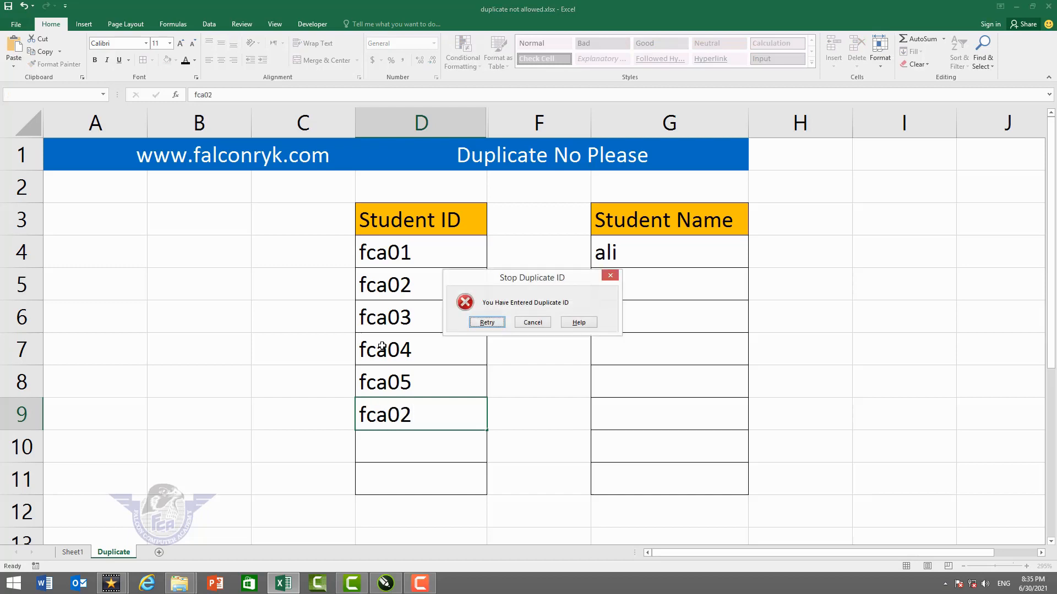
key("Escape")
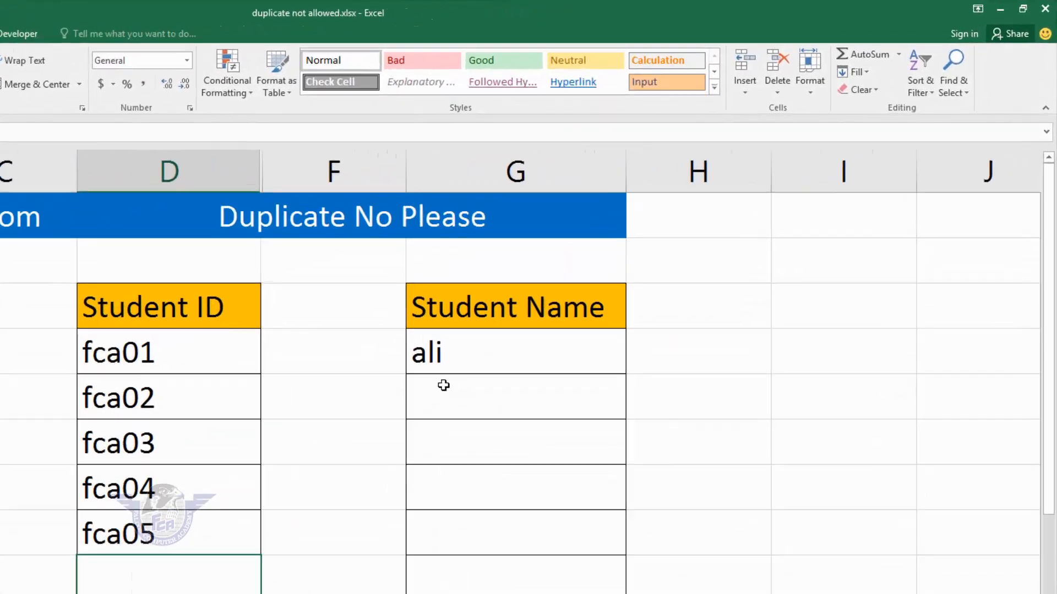
Enter =COUNTIFS($G$4:$G$11,G4)<=1 in H4 and fill the formula down to H11
left_click(723, 361)
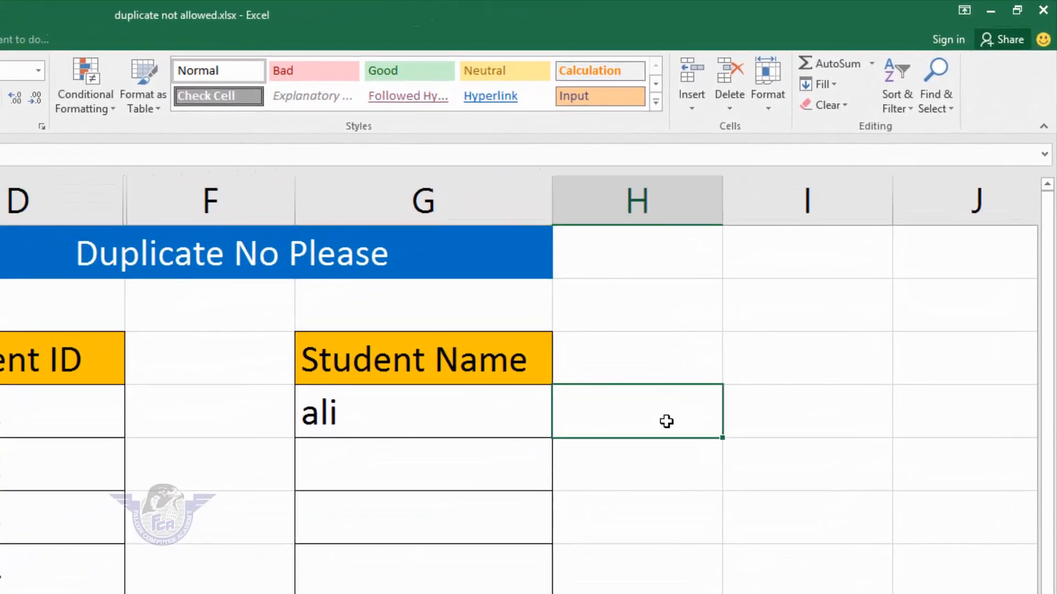
type("=co")
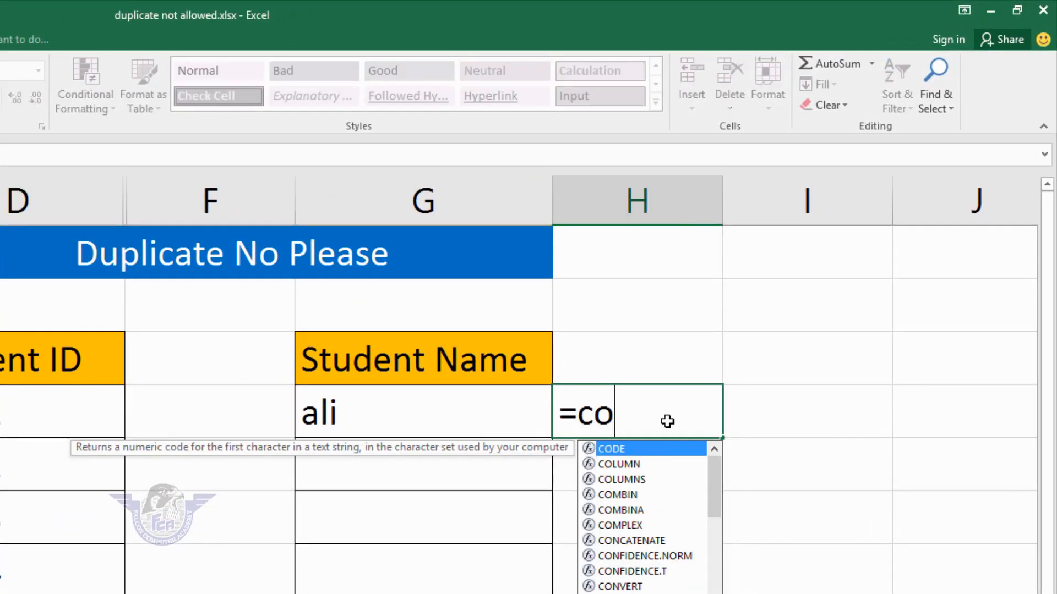
type("untifs")
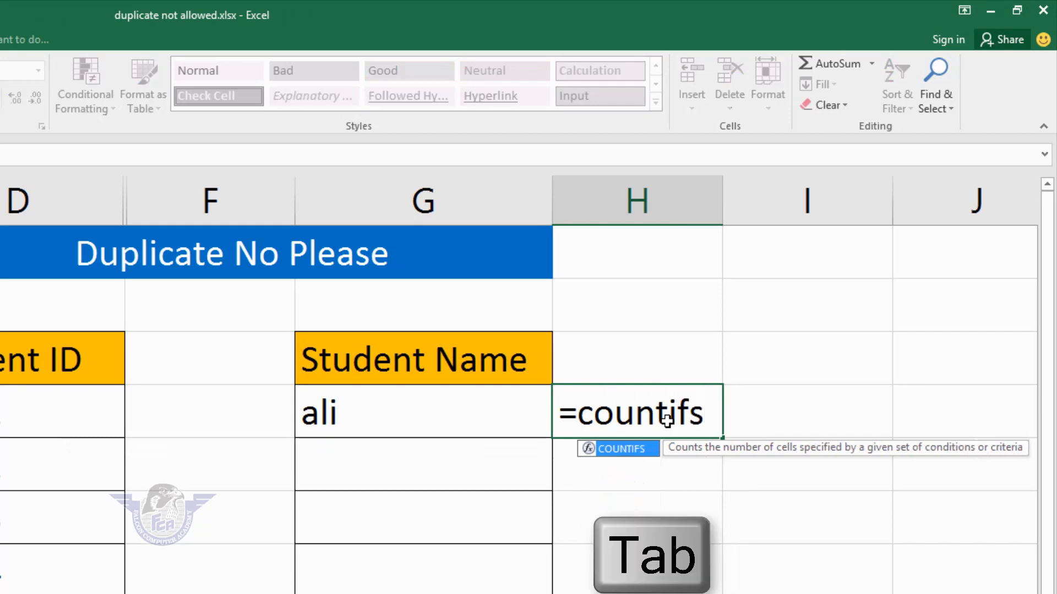
key("Tab")
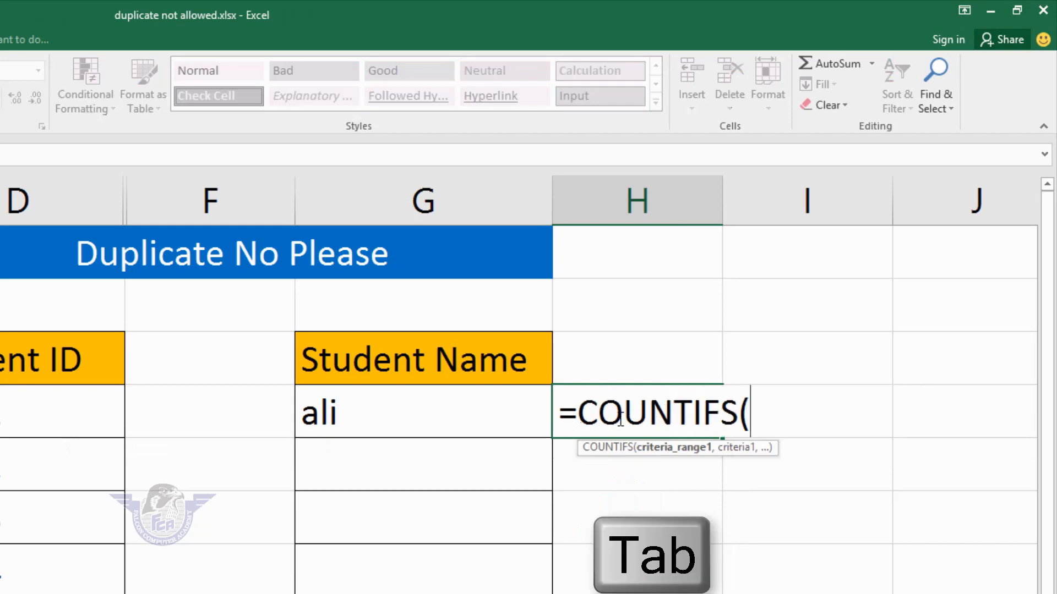
left_click_drag(370, 410, 386, 593)
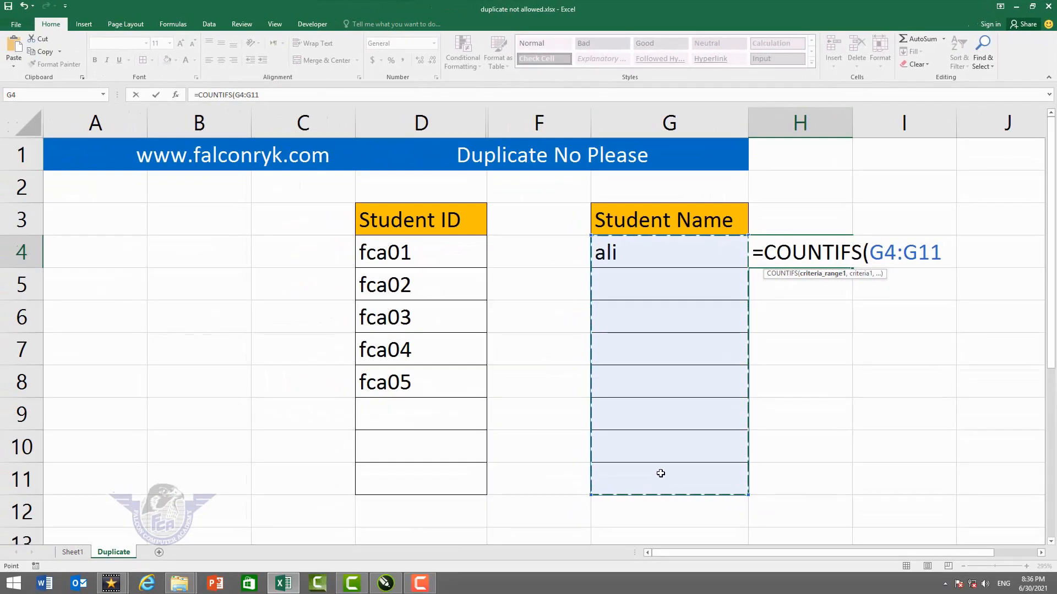
key("F4")
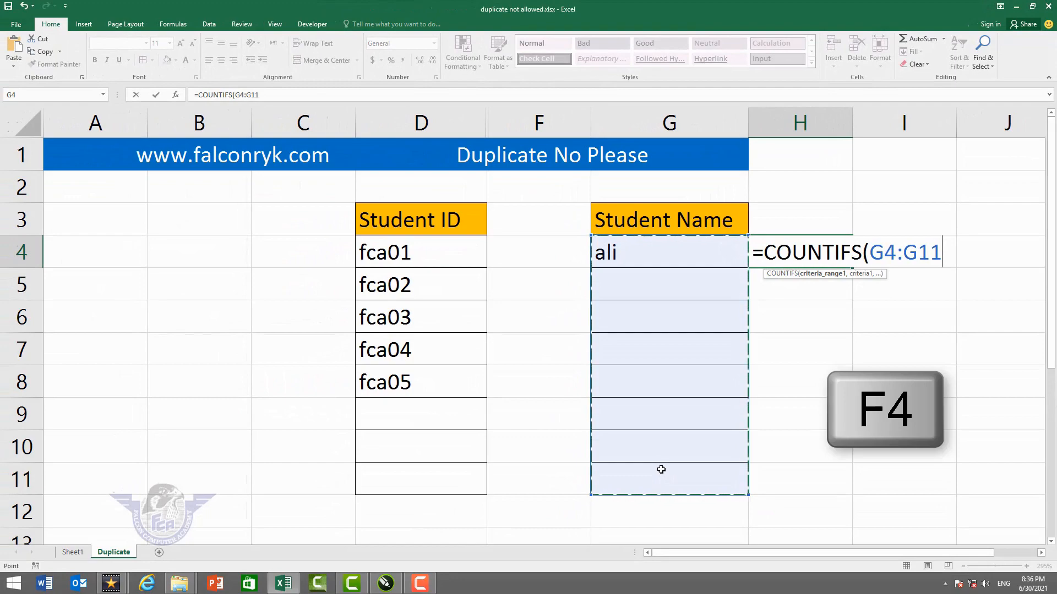
key("F4")
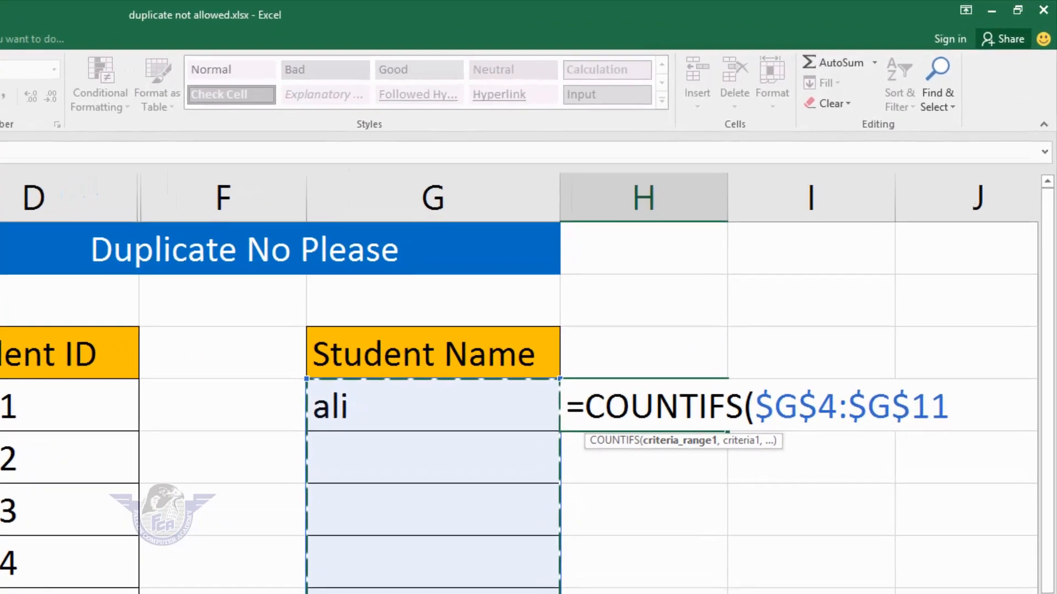
type(",")
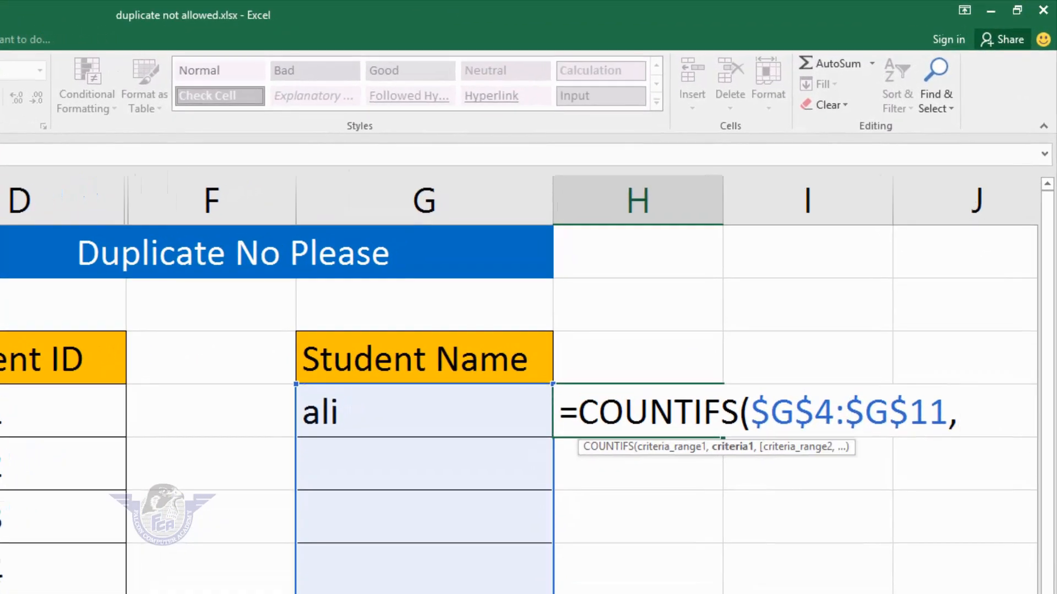
left_click(443, 418)
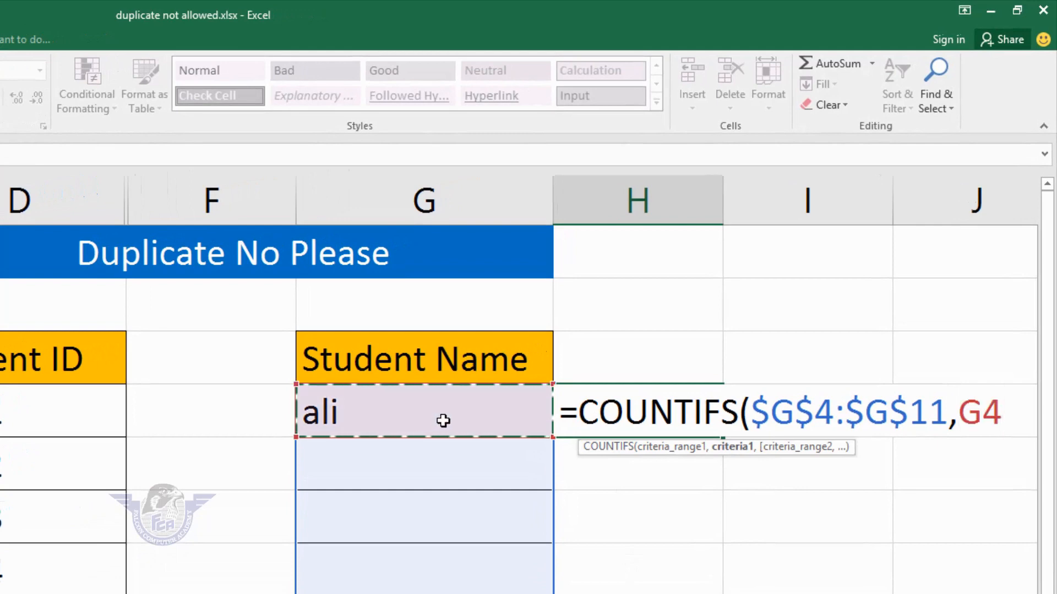
type(")")
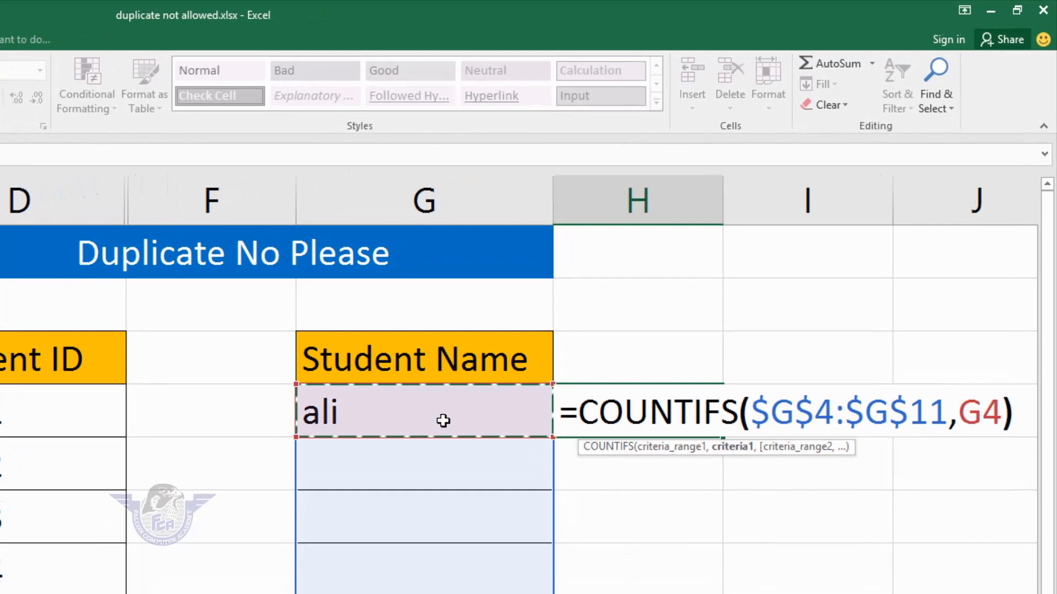
type("<=")
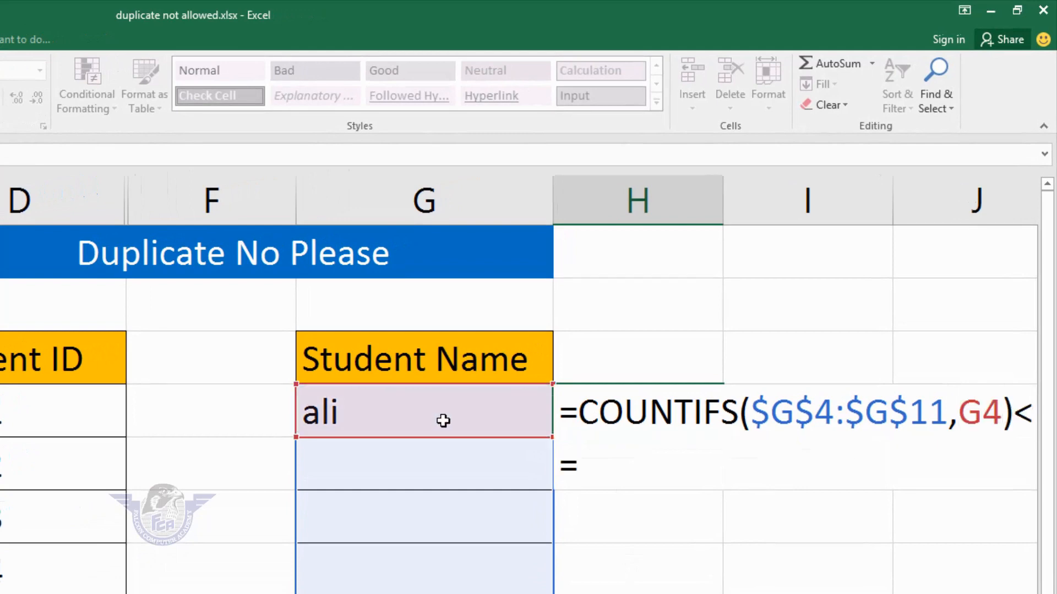
type("1")
key("Return")
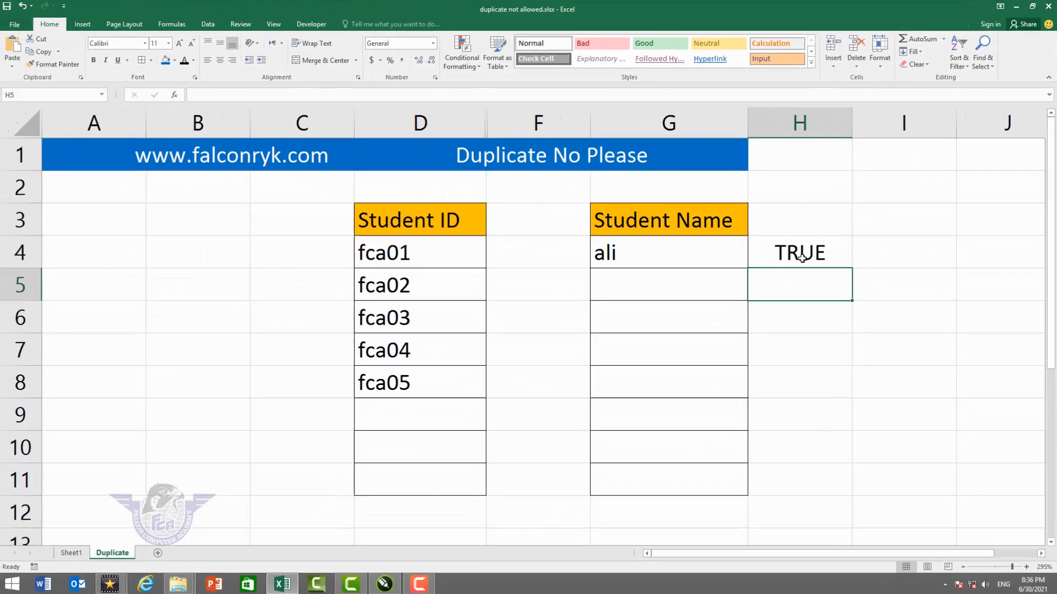
left_click(801, 258)
left_click_drag(853, 270, 824, 489)
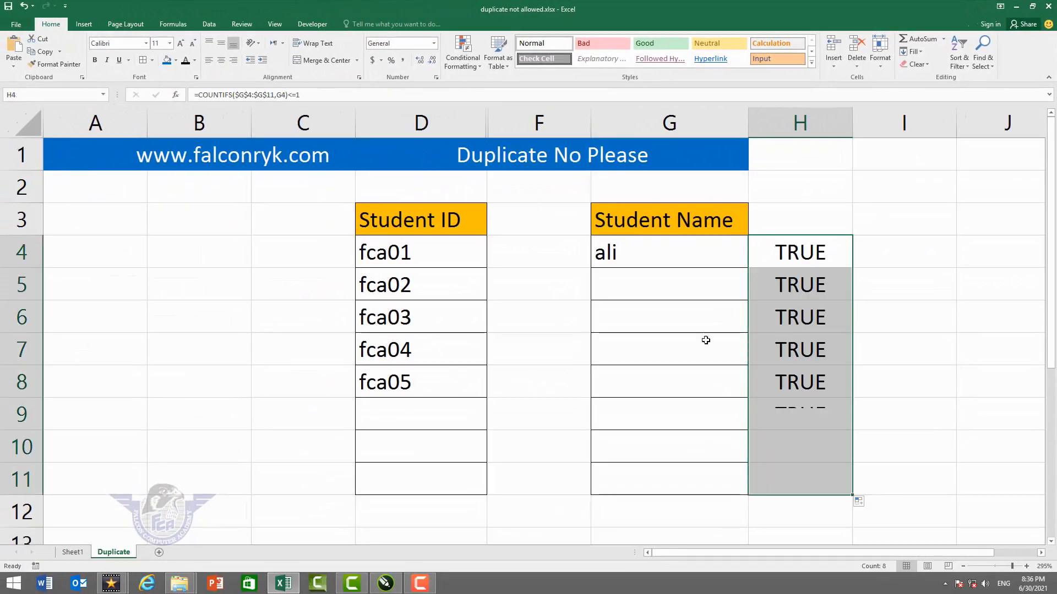
Test the helper formulas by entering the student name from G4 again in G5
left_click(680, 292)
type("ali")
key("Return")
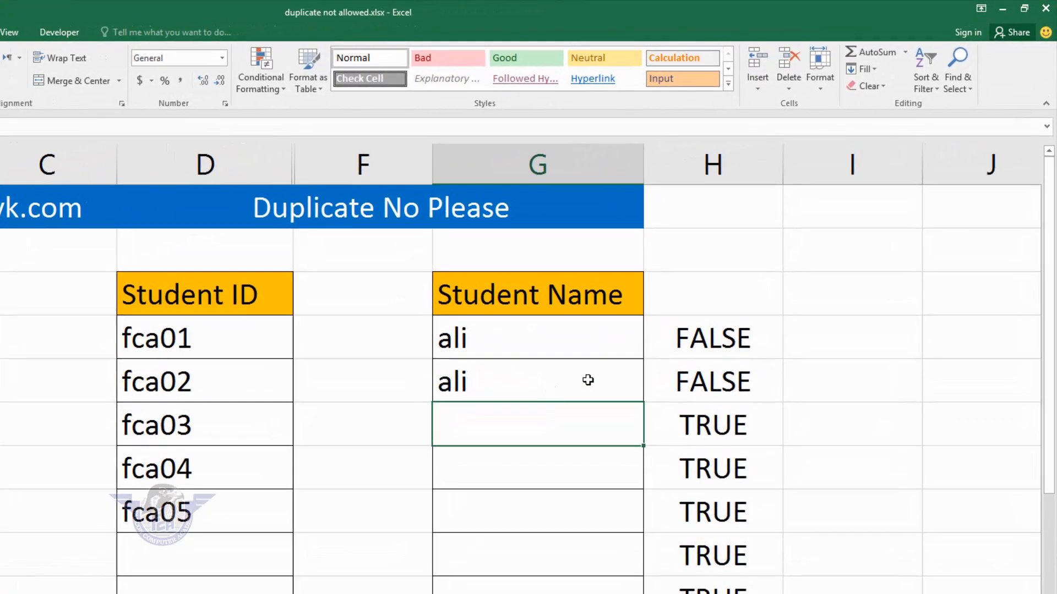
Replace the duplicate entry in G5 with a different student name
left_click(542, 396)
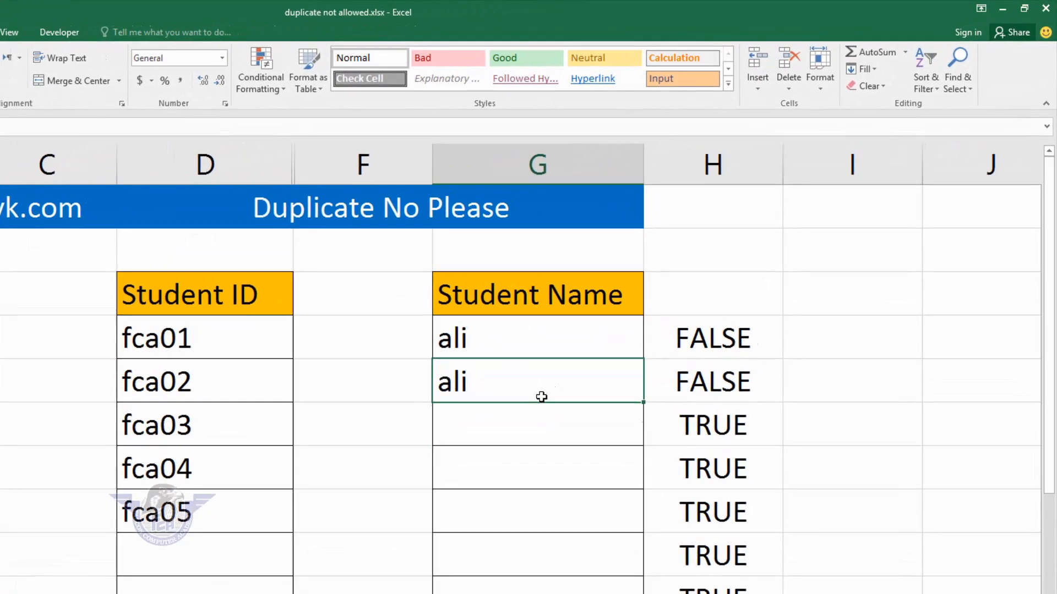
type("amir")
key("Return")
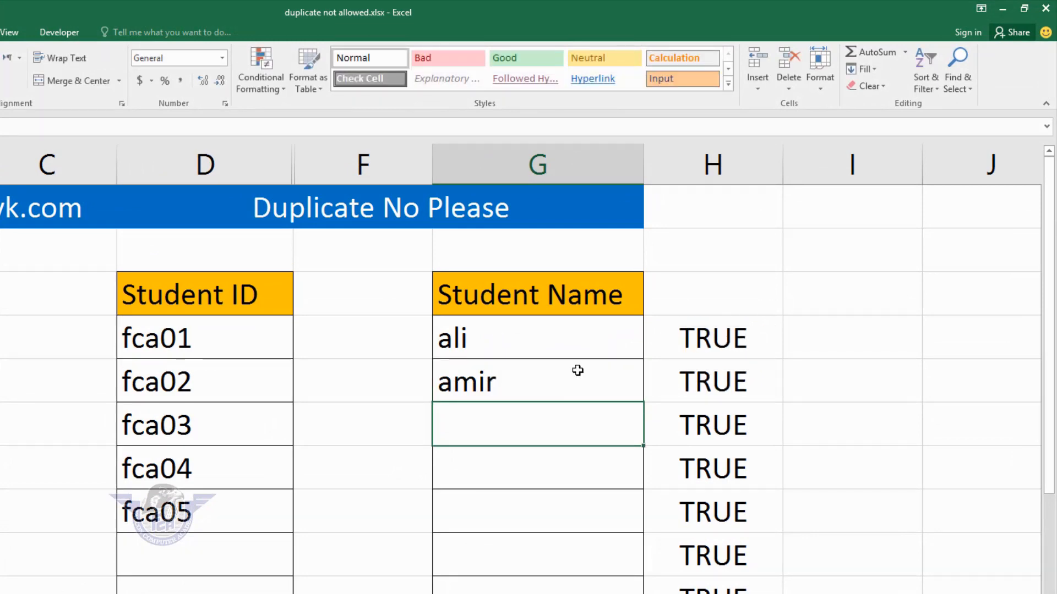
Copy the complete COUNTIFS formula text from H4 and leave the cell unchanged
double_click(714, 339)
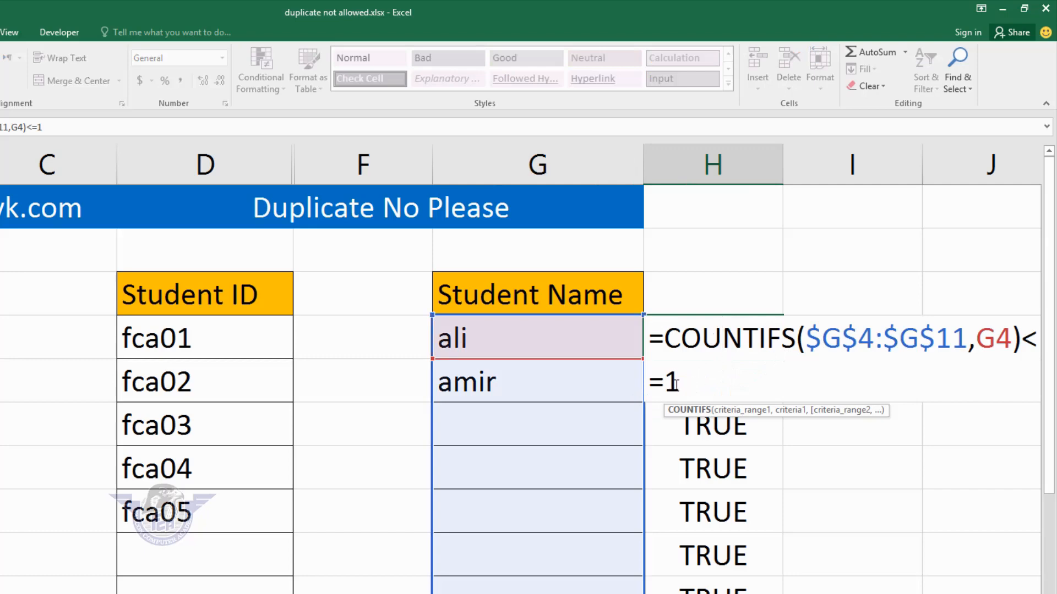
left_click_drag(680, 382, 650, 335)
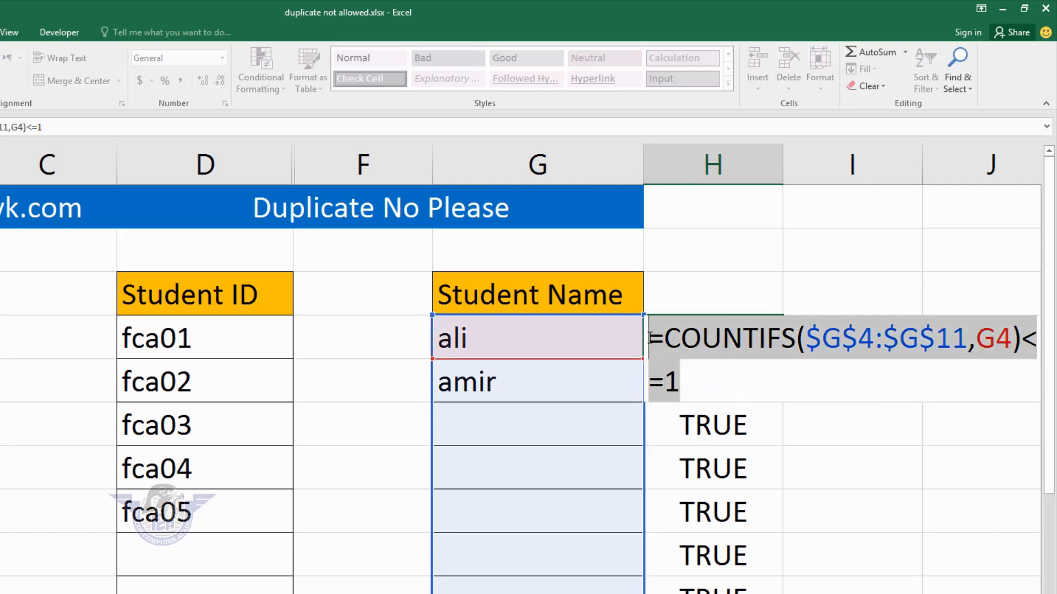
key("ctrl+c")
key("Escape")
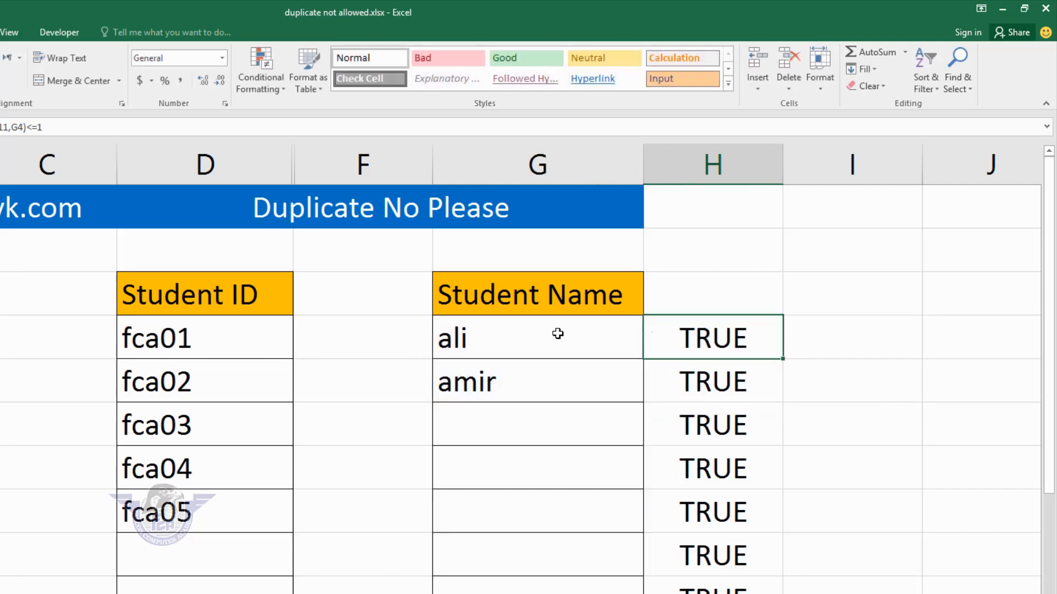
Set up custom data validation for G4:G11 with the copied formula =COUNTIFS($G$4:$G$11,G4)<=1
left_click_drag(556, 335, 555, 593)
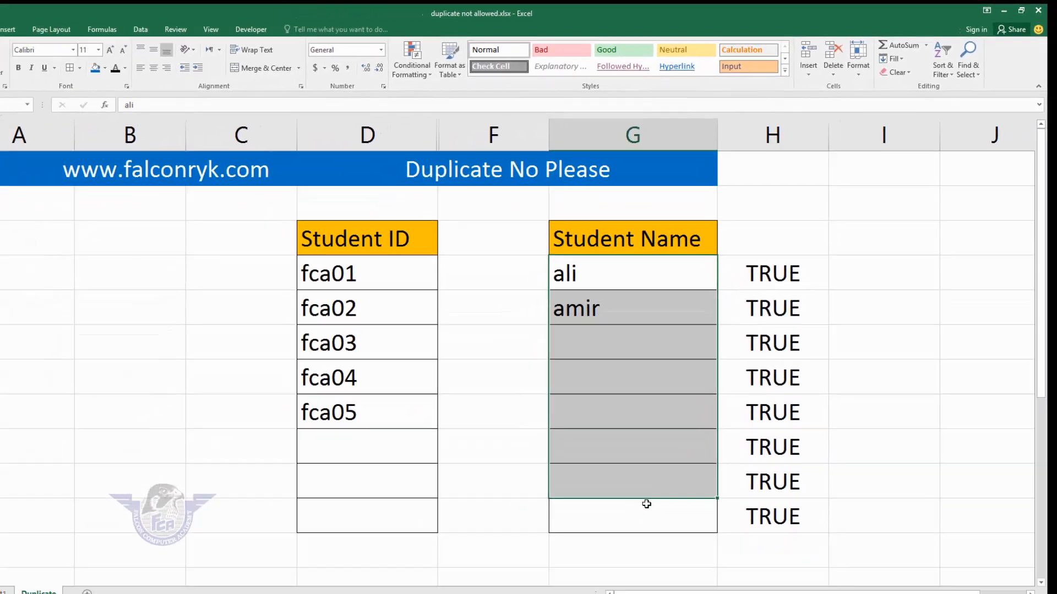
left_click_drag(647, 504, 645, 515)
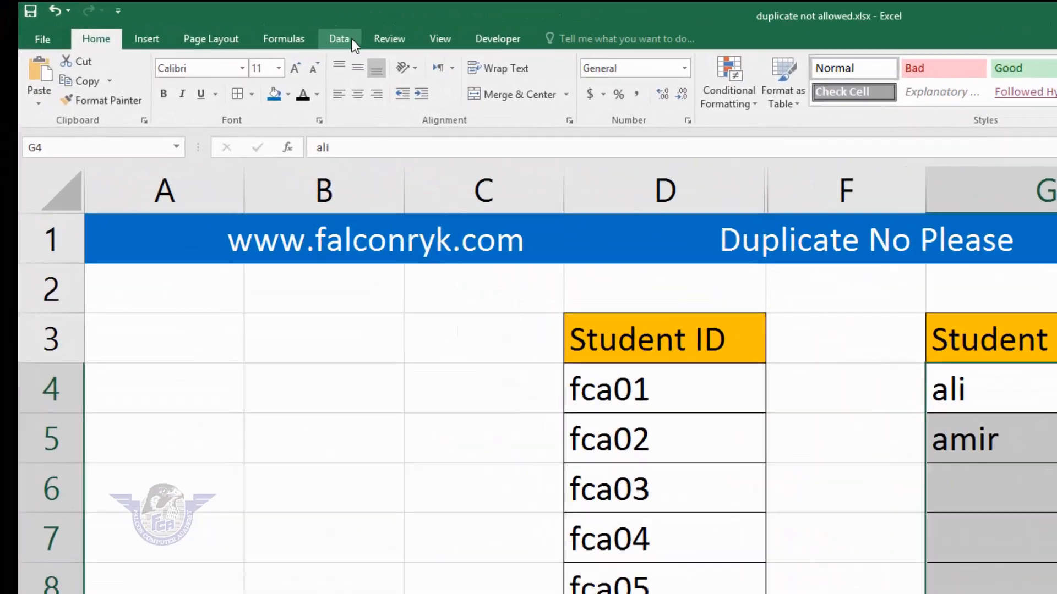
left_click(203, 28)
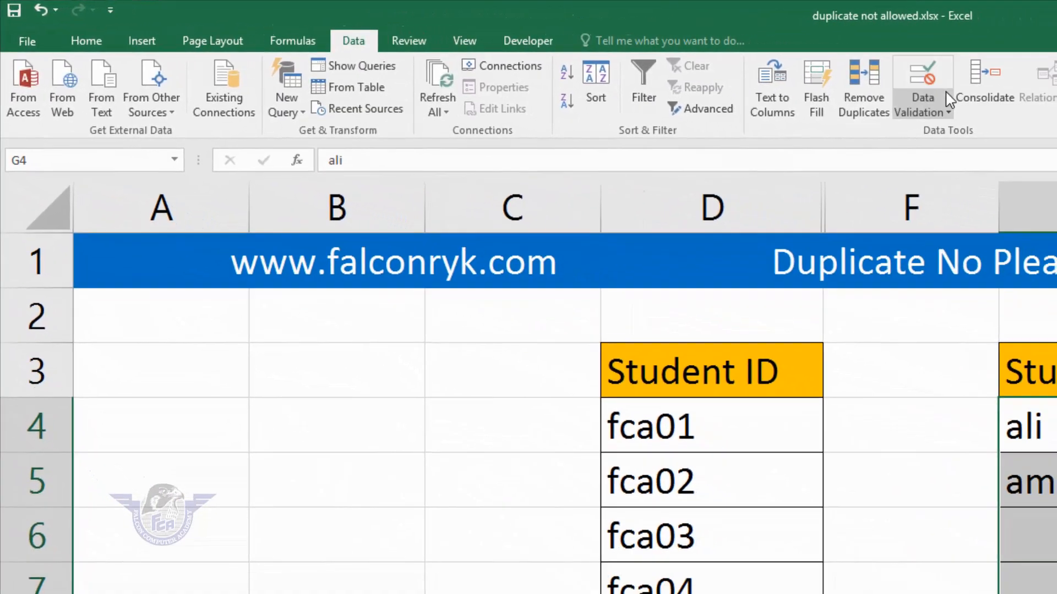
left_click(1040, 113)
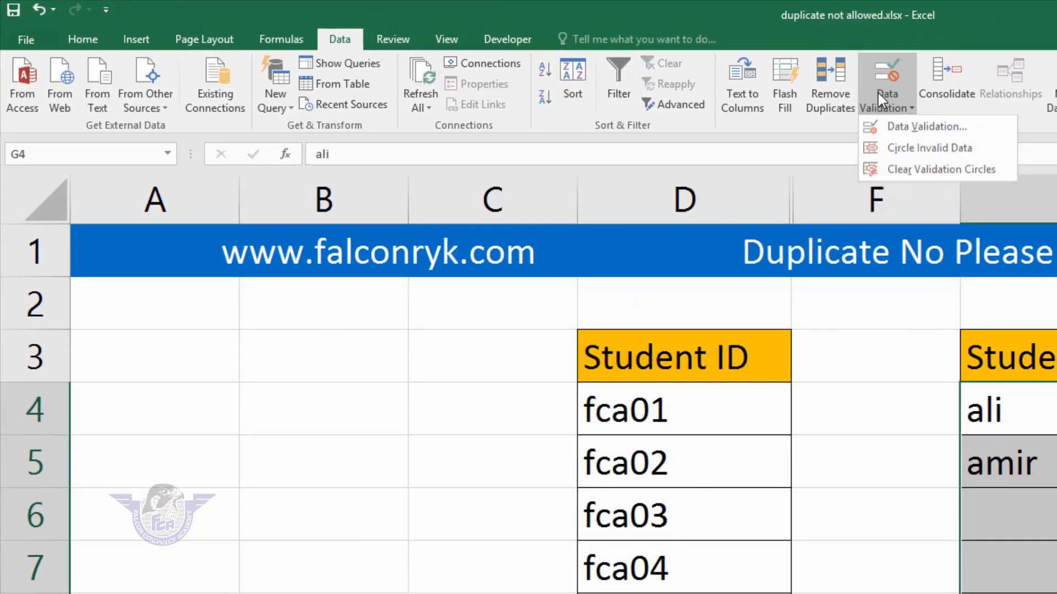
left_click(904, 133)
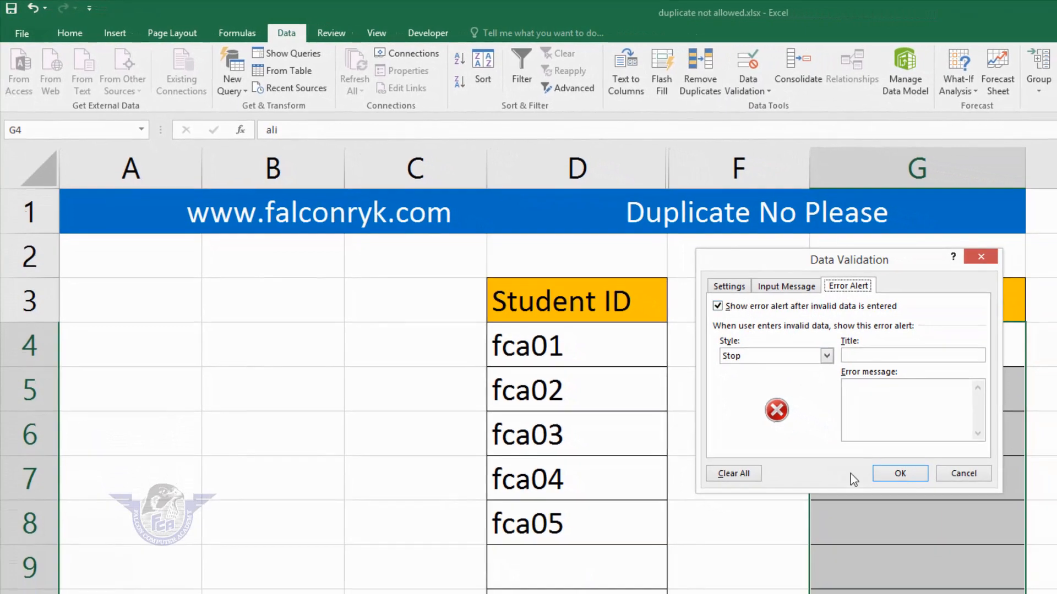
left_click(734, 287)
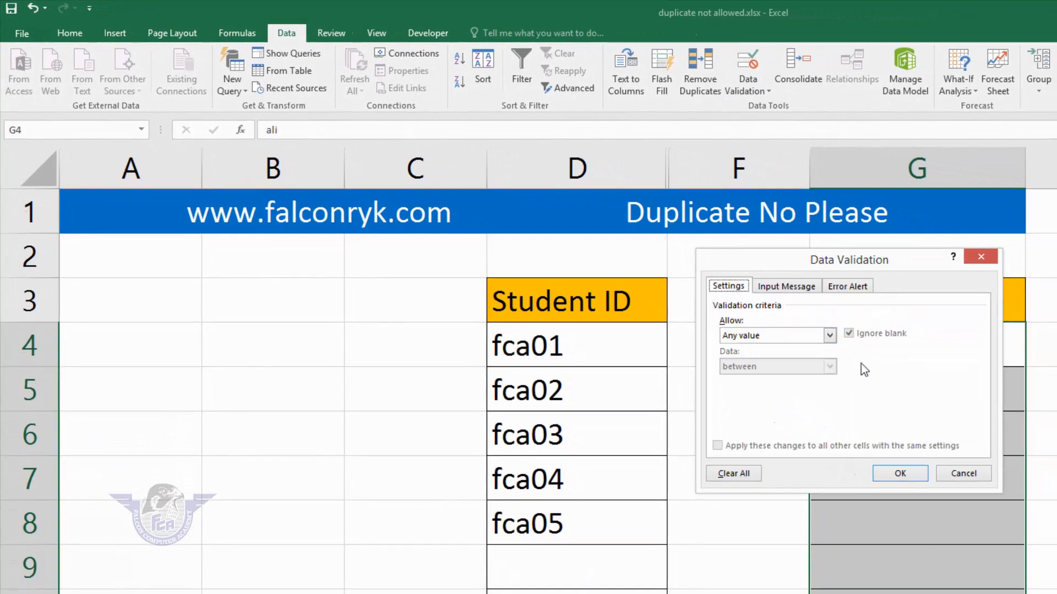
left_click(796, 339)
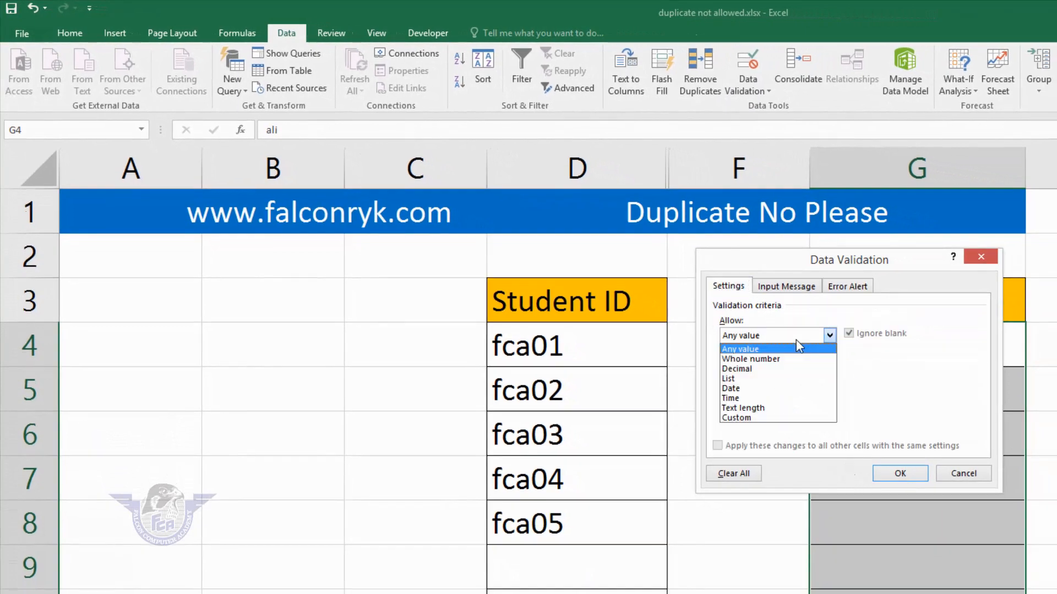
left_click(740, 419)
left_click(750, 396)
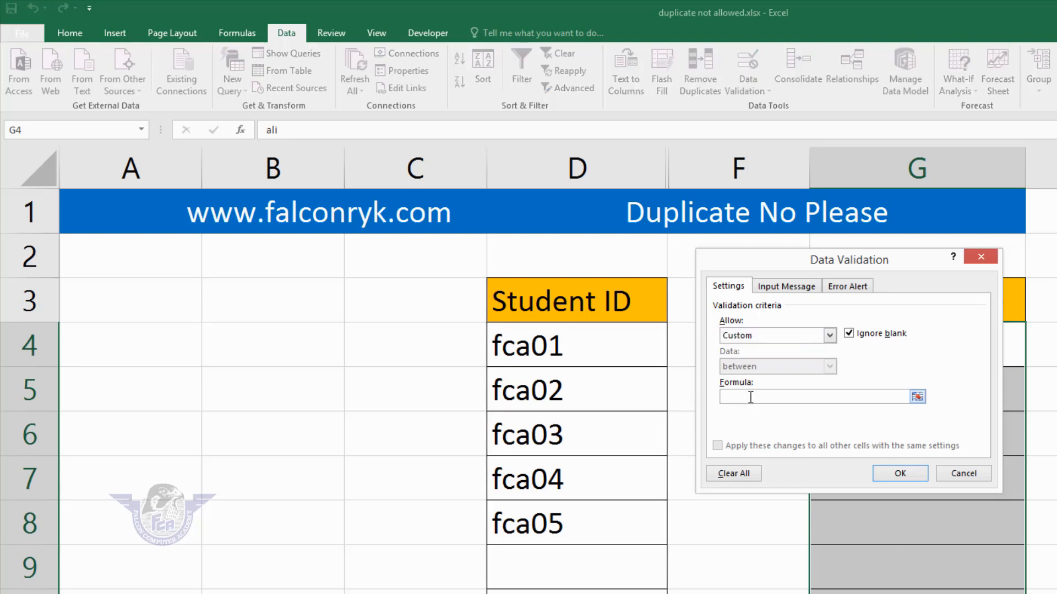
key("ctrl+v")
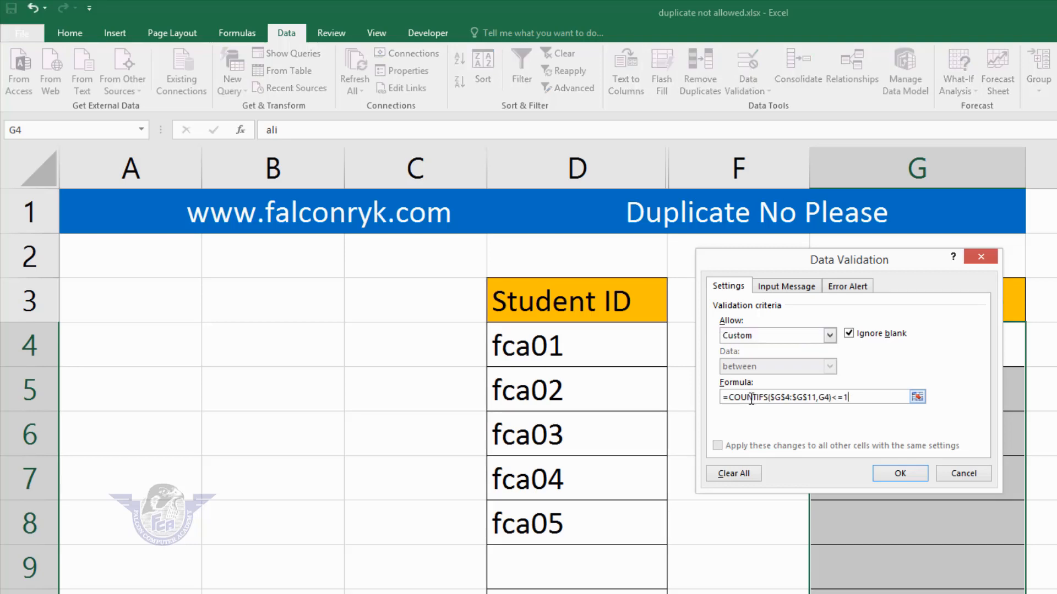
Give the error alert the title "Stop Duplicate Name" and the message "Change Please Name", and apply the validation
left_click(854, 292)
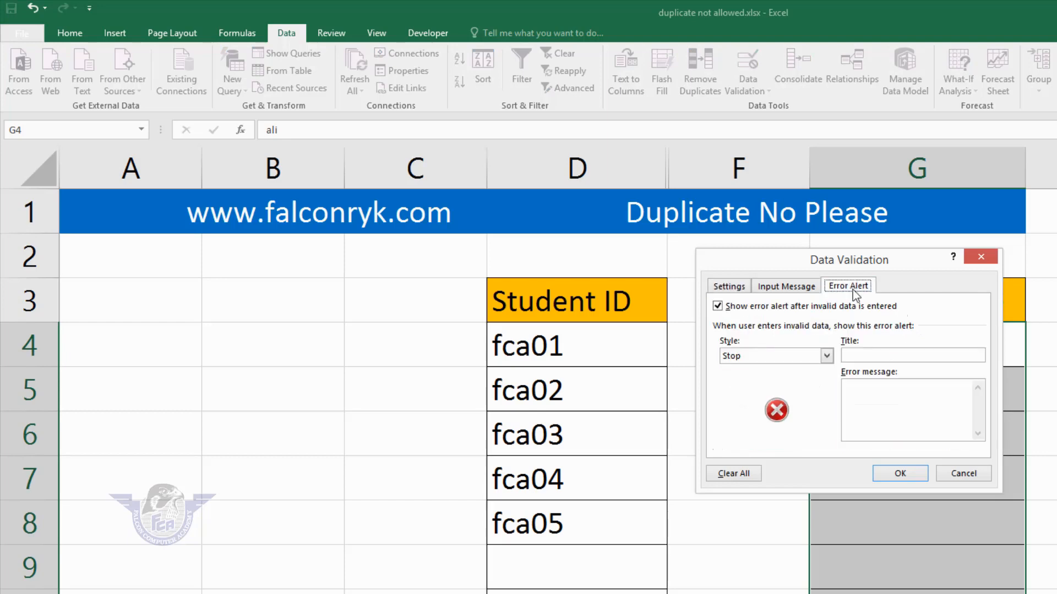
left_click(903, 355)
type("opp")
key("BackSpace")
key("BackSpace")
key("BackSpace")
key("BackSpace")
key("BackSpace")
type("top Duplicate Name")
left_click(908, 393)
type("Change Please Name")
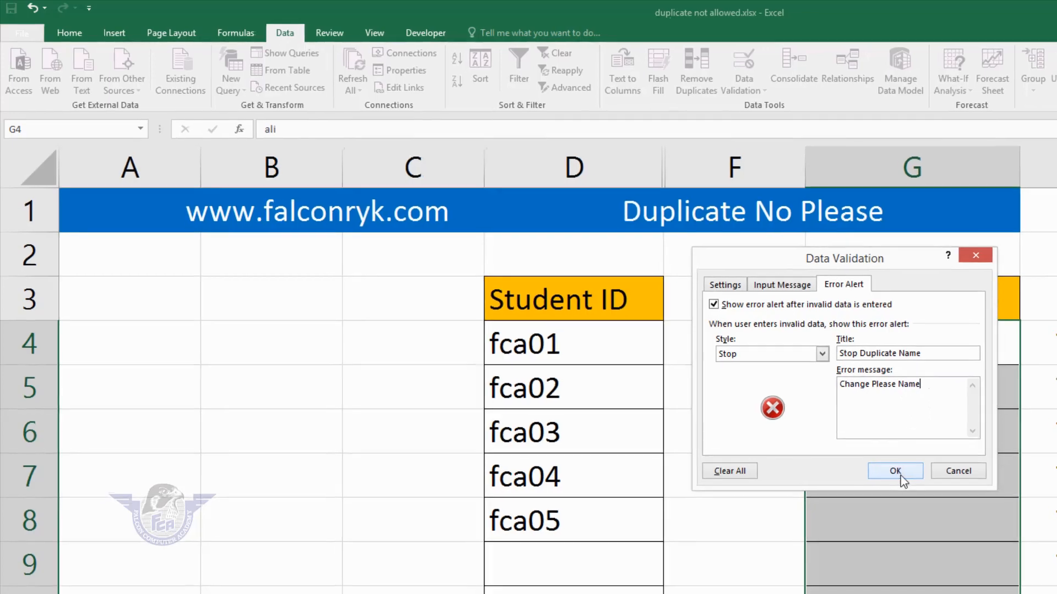
left_click(899, 473)
Test the validation in G6 with the student names from G4 and G5, cancelling each entry
left_click(881, 443)
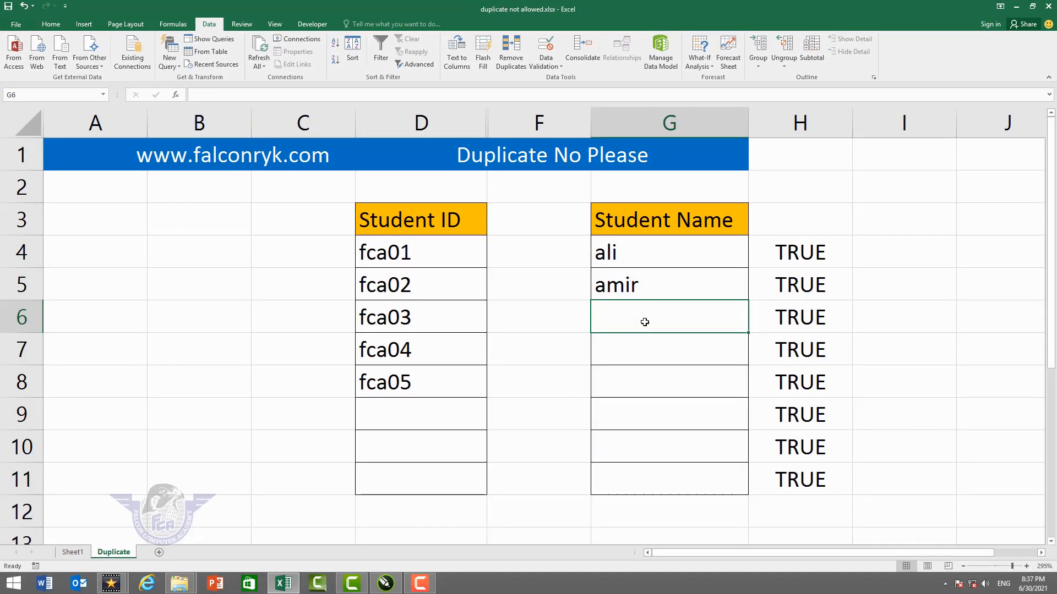
type("ali")
key("Return")
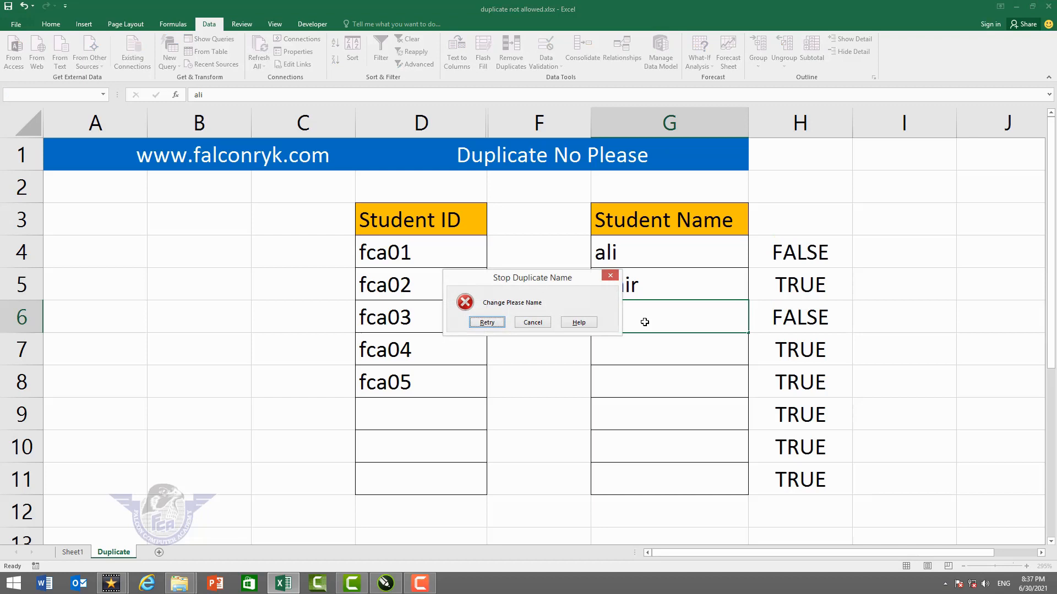
key("Escape")
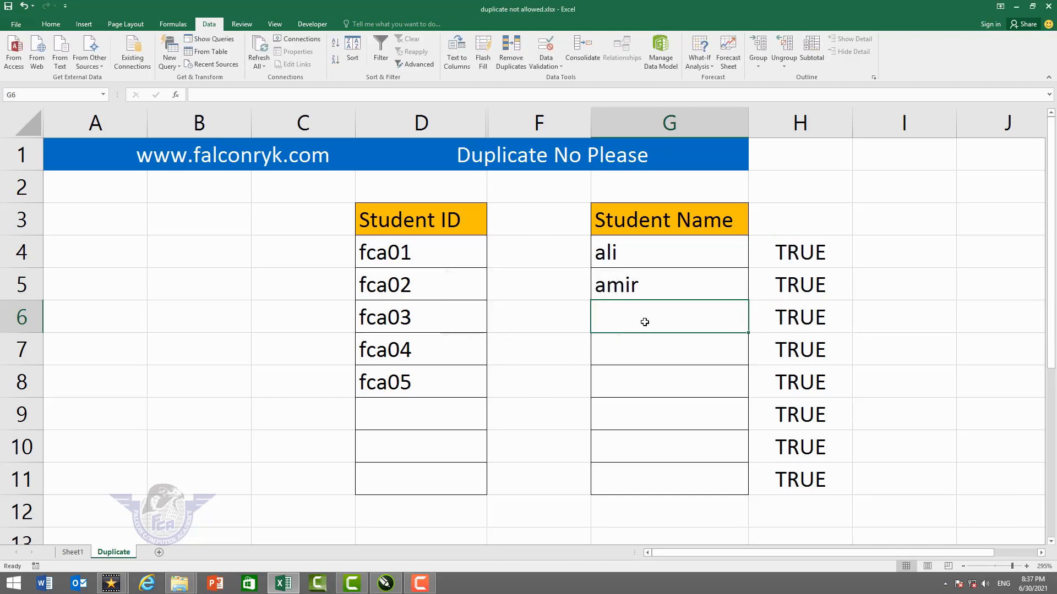
type("amir")
key("Return")
key("Escape")
Enter a unique student name in G6
type("farooq")
key("Return")
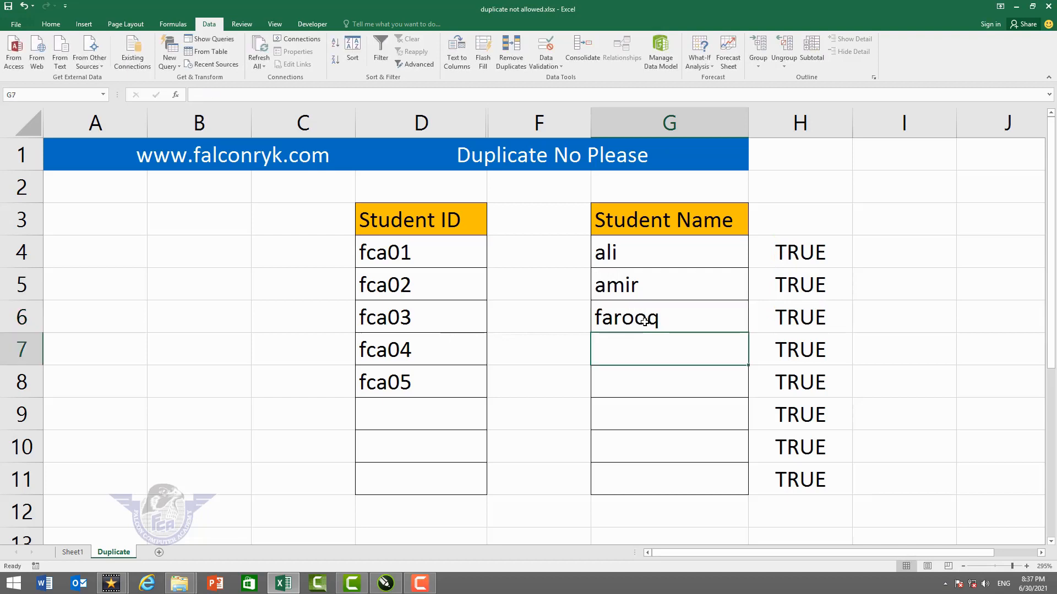
left_click_drag(796, 242, 731, 287)
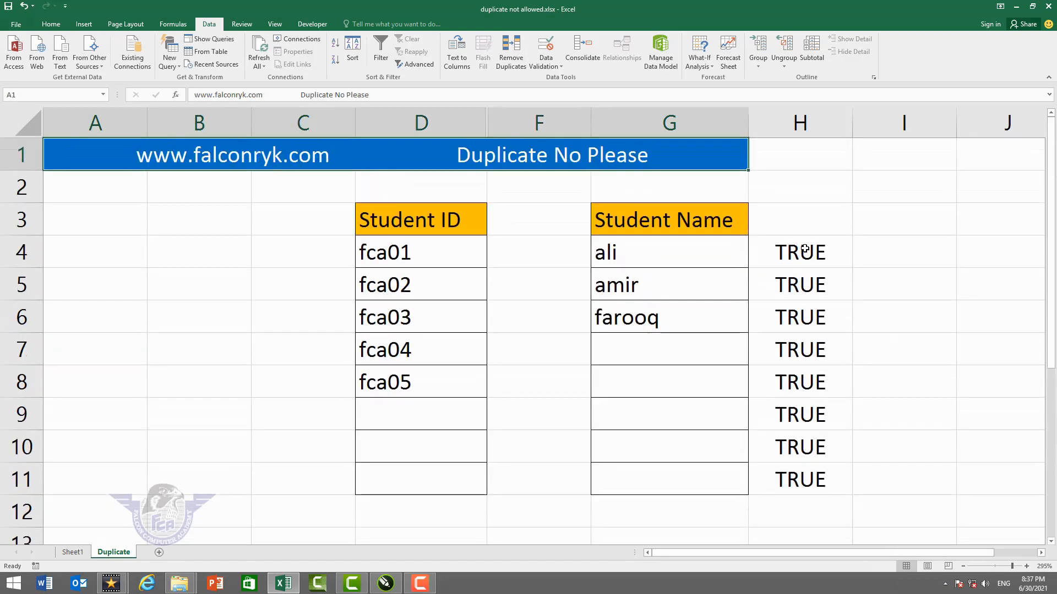
Set the font color of the helper formulas in H4:H11 to white to conceal their results
left_click_drag(803, 248, 792, 482)
left_click_drag(920, 562, 920, 562)
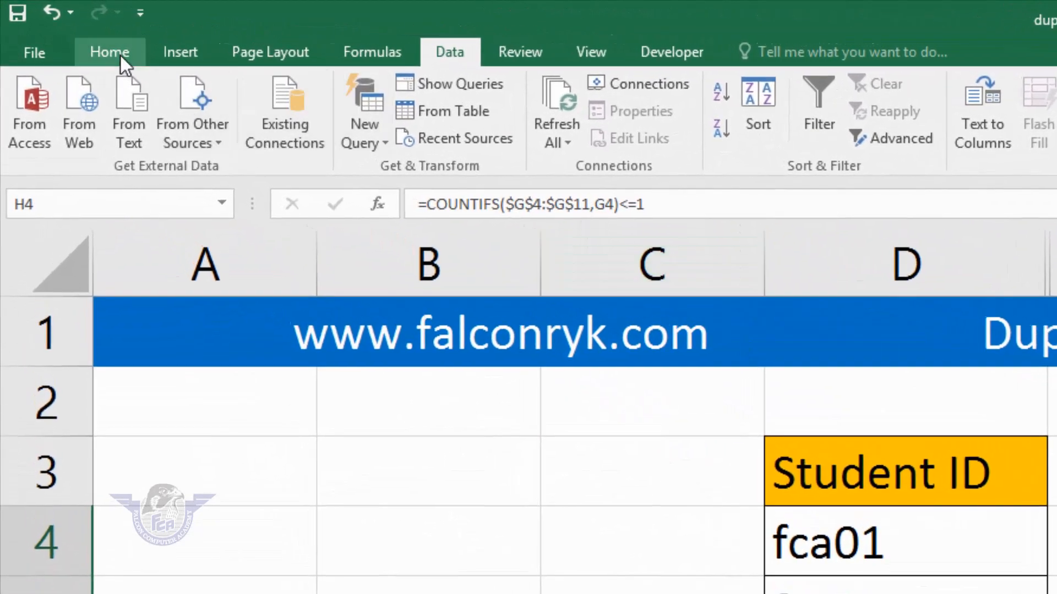
left_click(64, 30)
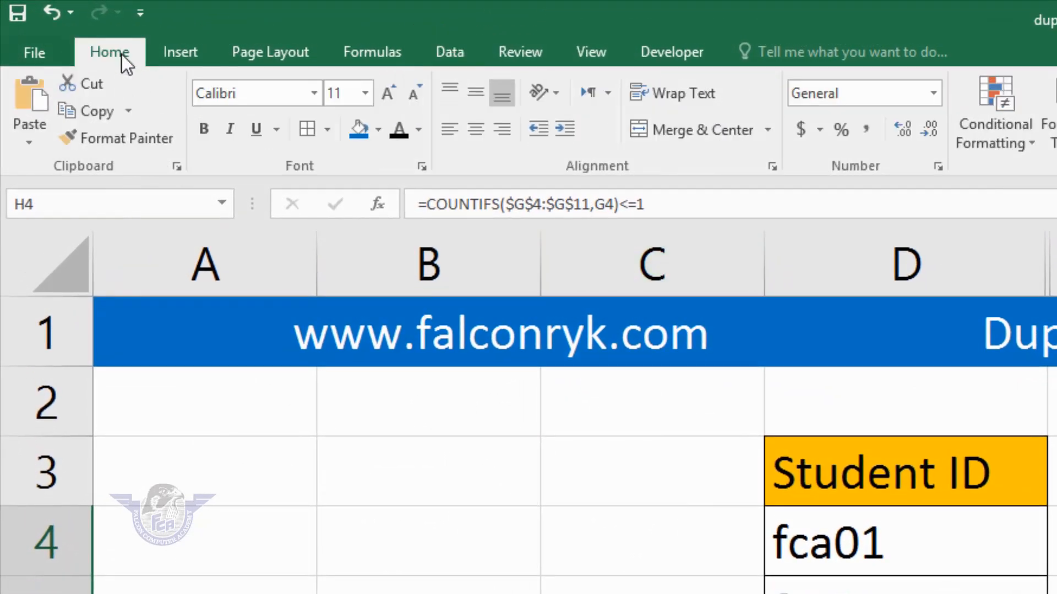
left_click(417, 134)
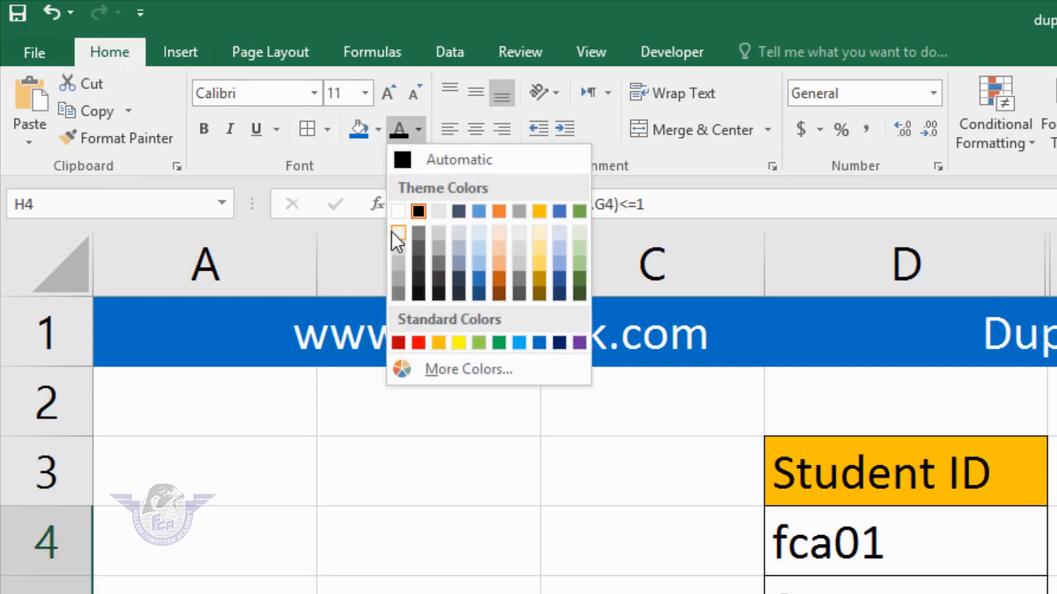
left_click(399, 210)
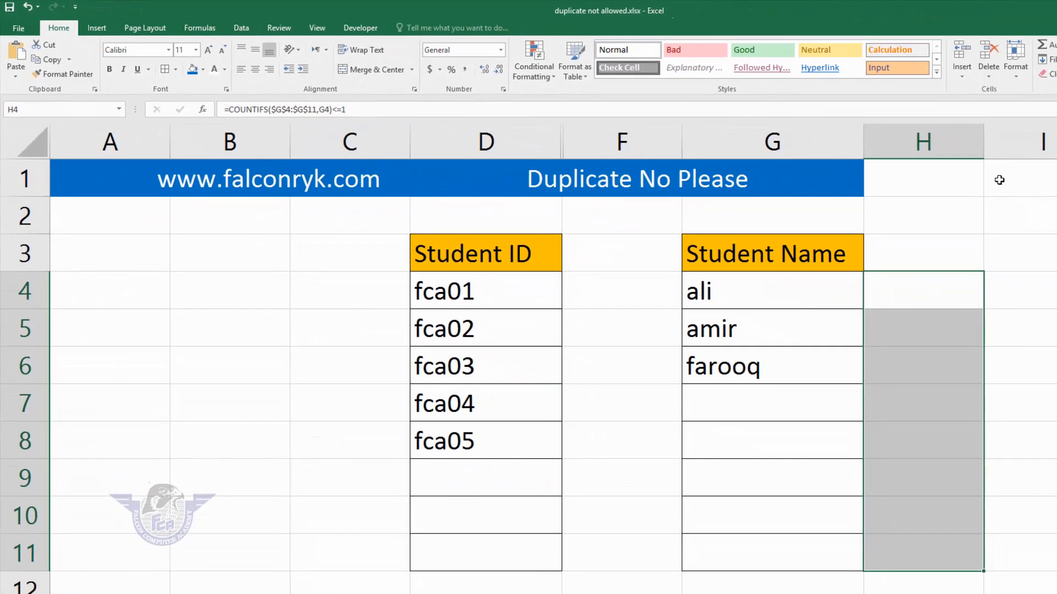
left_click(974, 145)
right_click(960, 144)
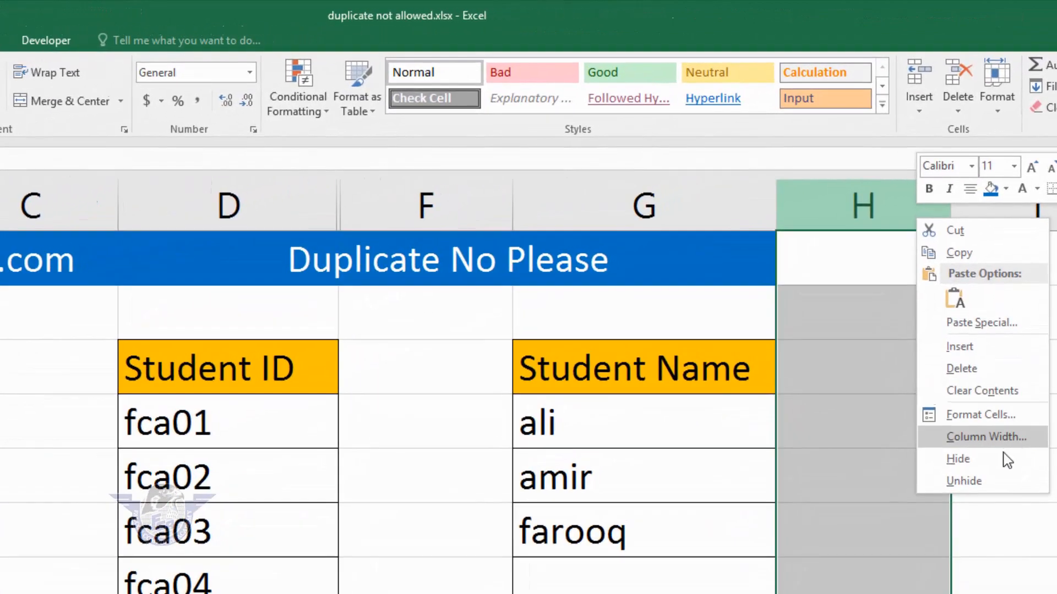
key("Escape")
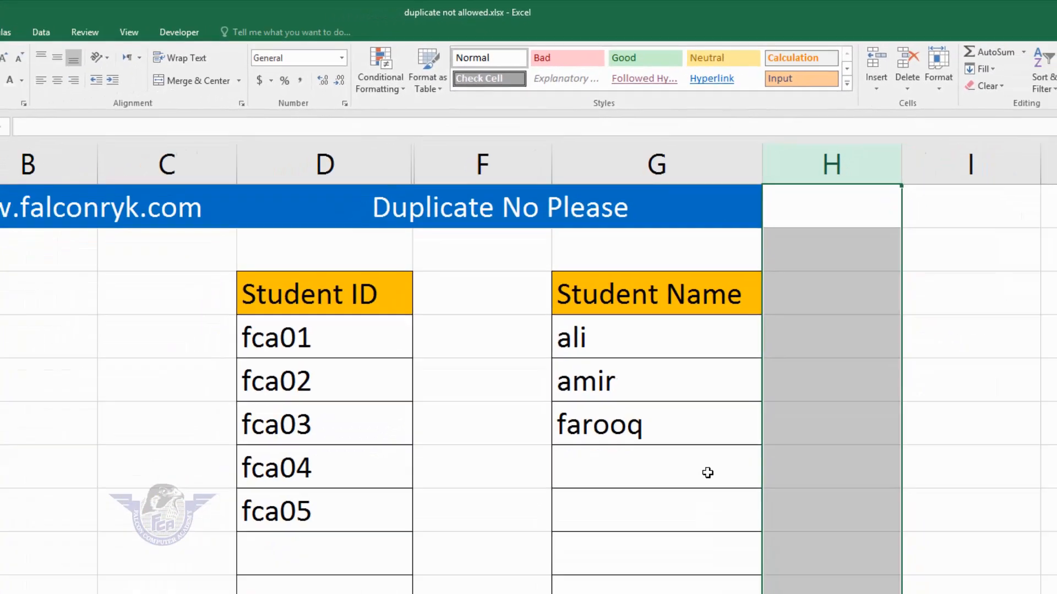
left_click(707, 587)
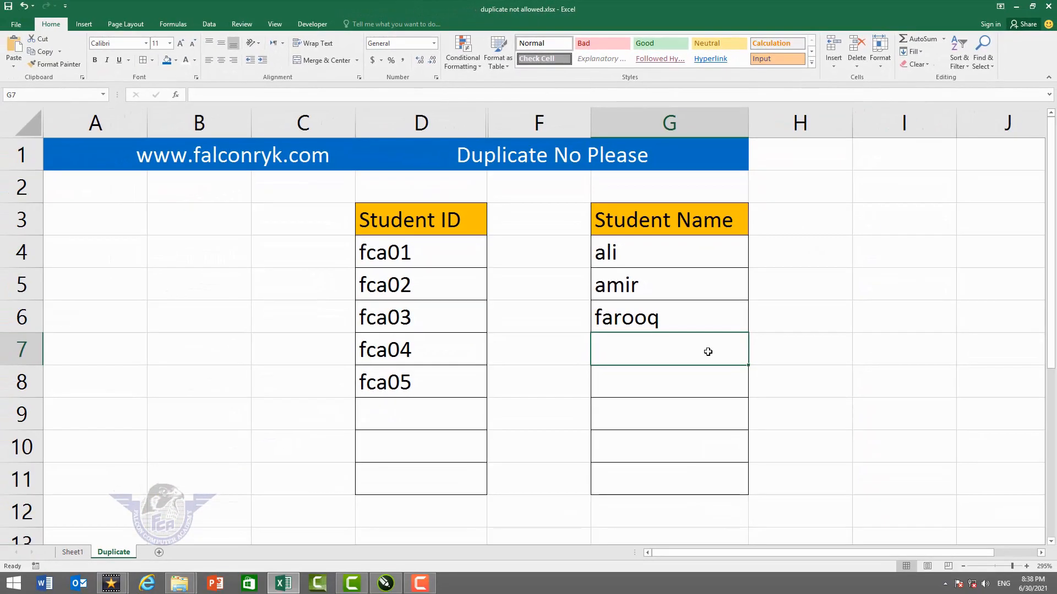